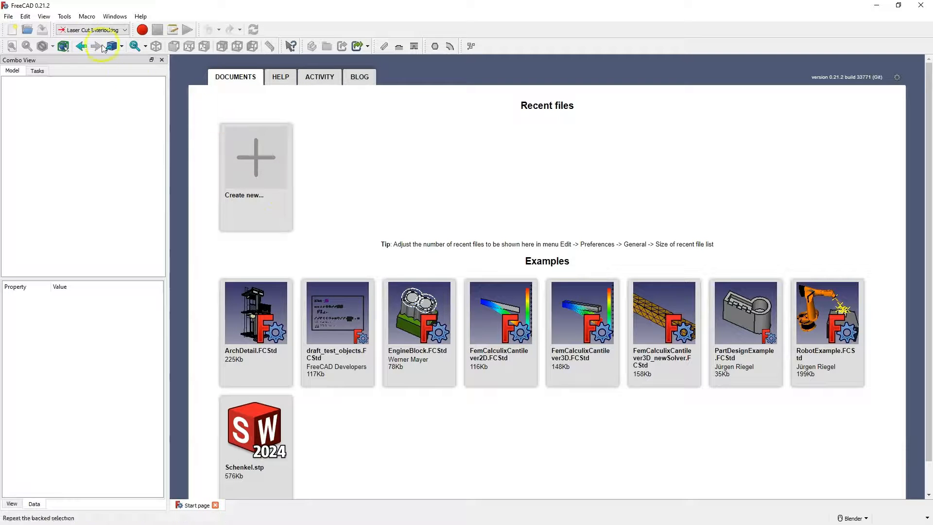
- Look up the LCInterlocking workbench in the Addon manager by filtering for "lc" and check its addon page
click(64, 16)
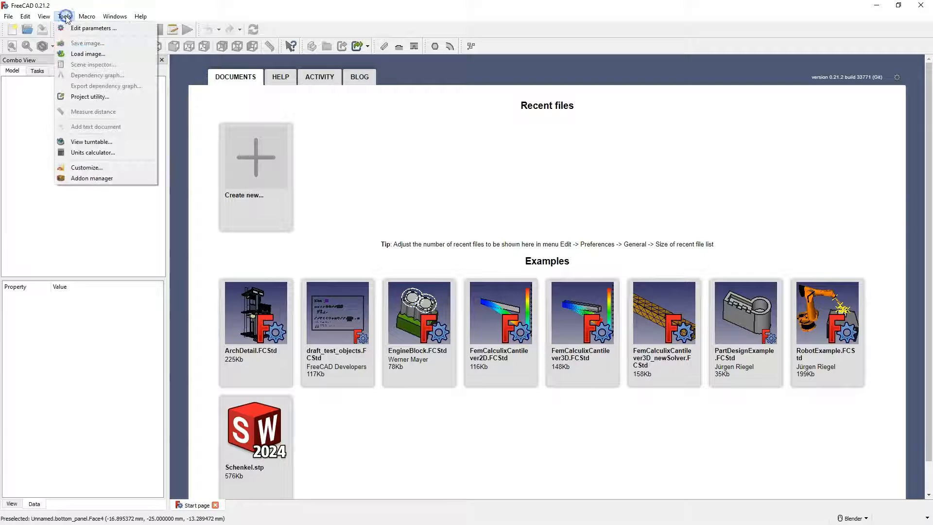
click(95, 178)
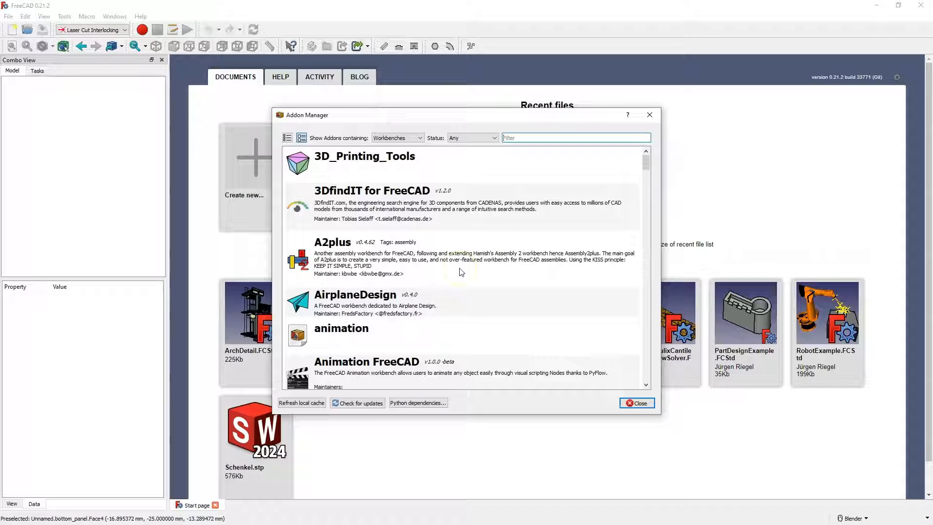
text(lc)
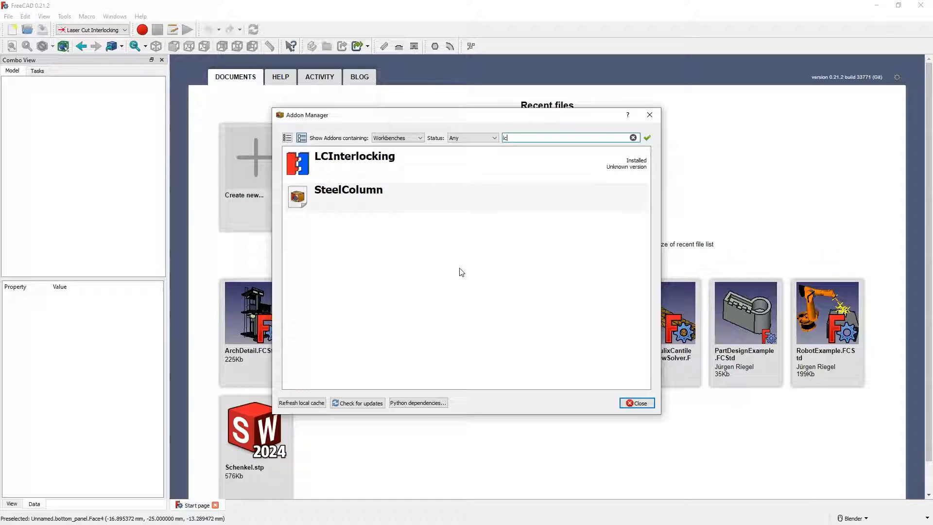
click(348, 162)
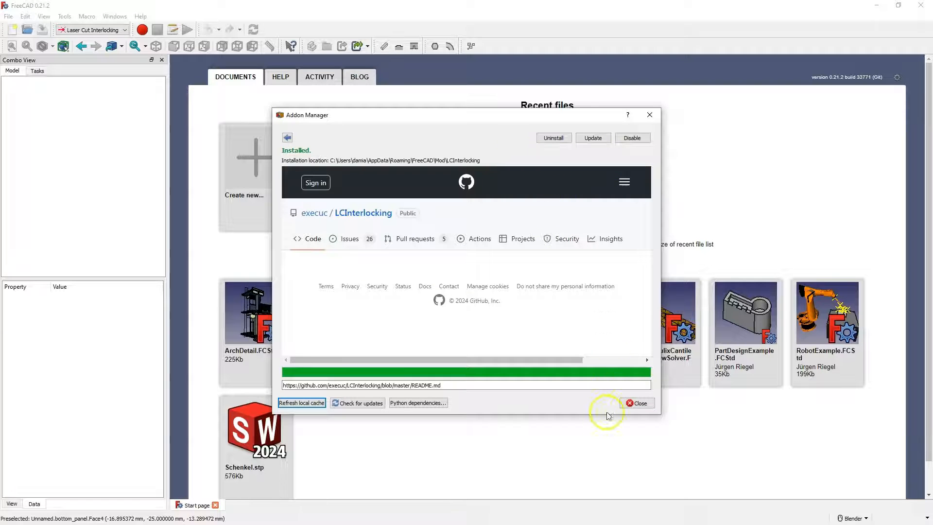
click(633, 402)
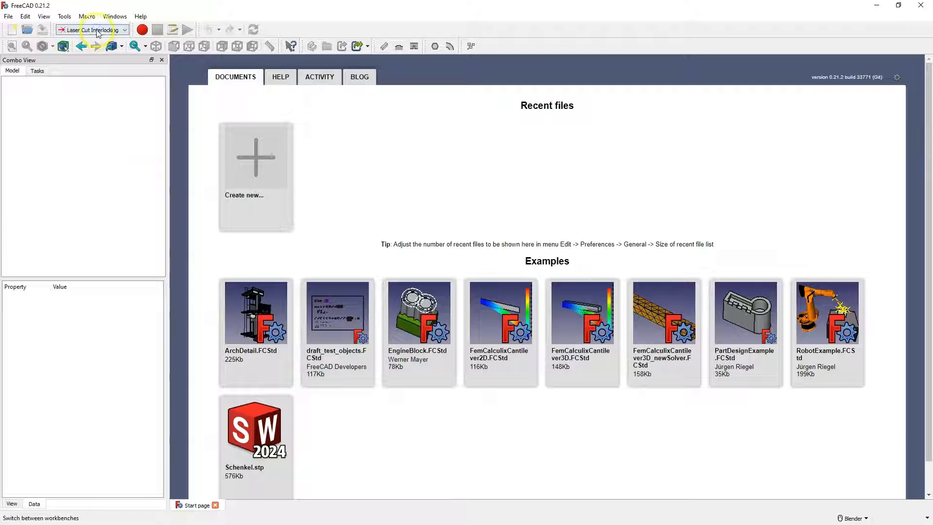
click(97, 29)
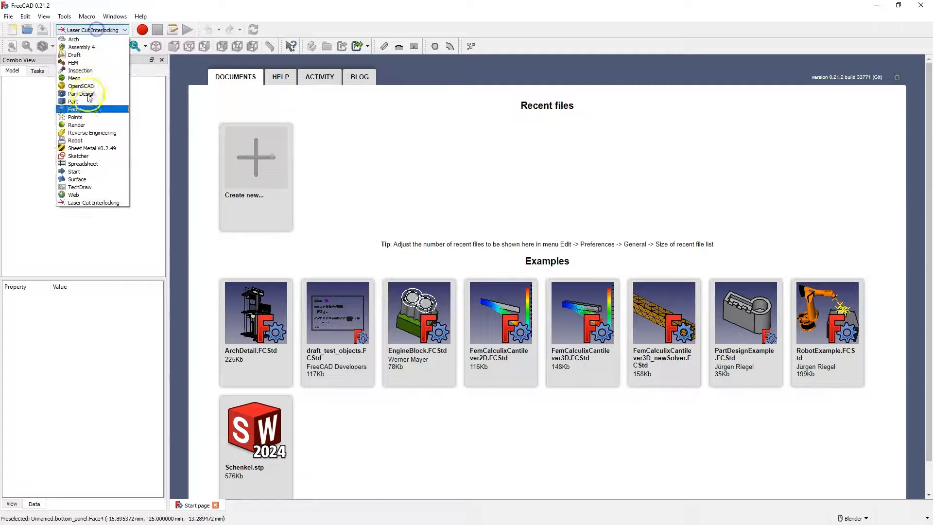
click(102, 32)
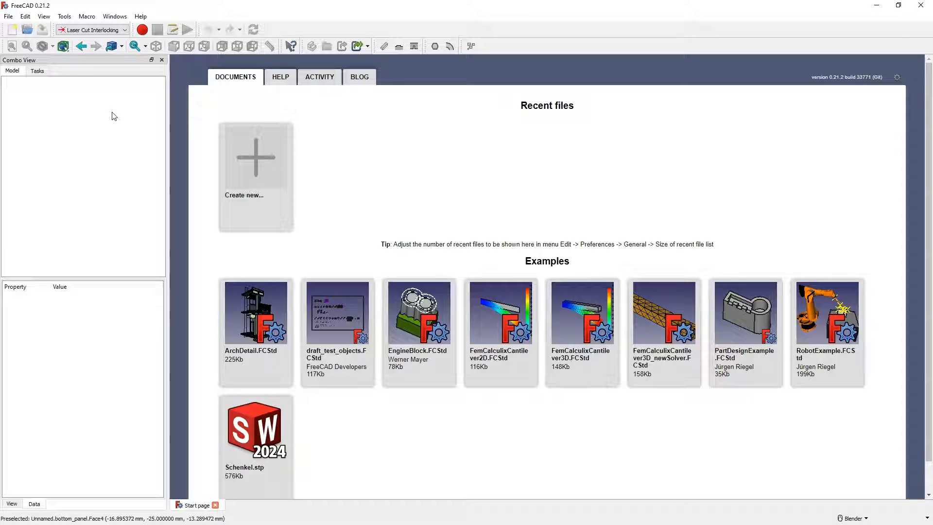
click(273, 189)
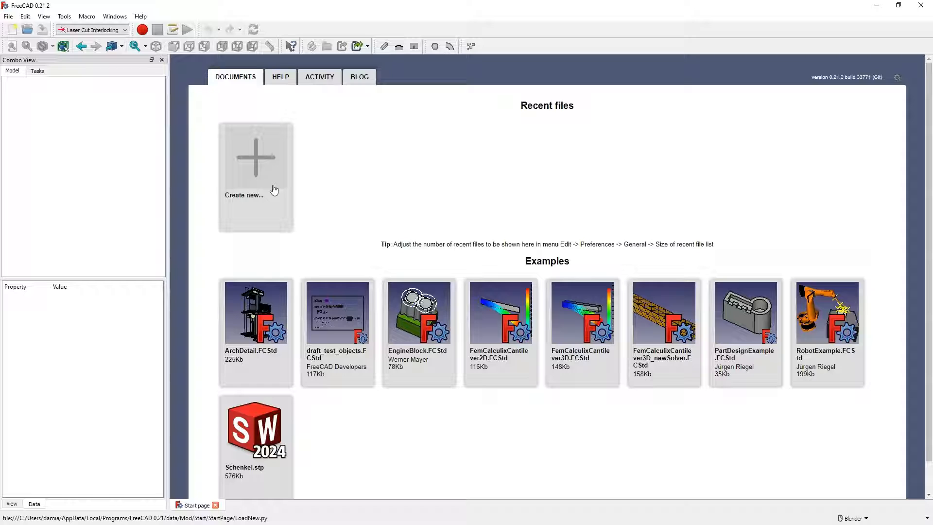
click(327, 187)
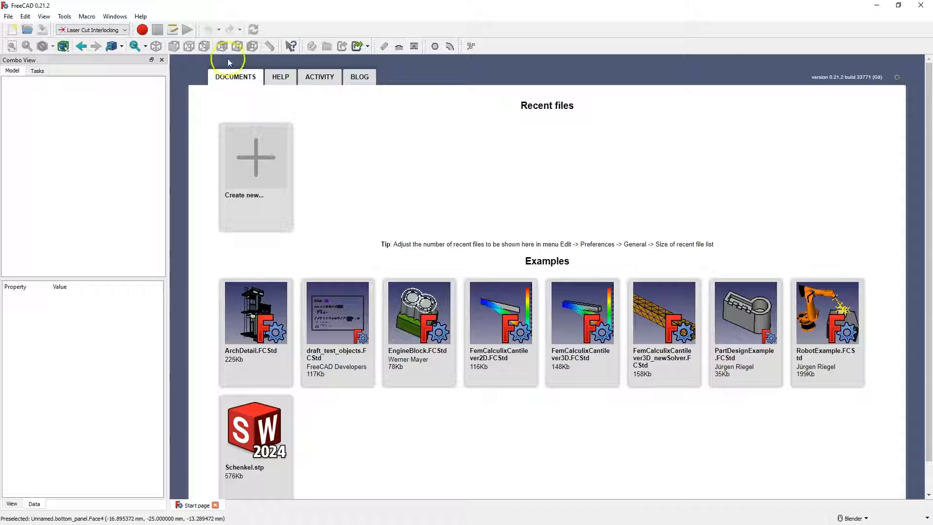
- Create a new document and make a box 90 mm long, 50 mm wide and 30 mm high with 3 mm thickness, measured outside
click(262, 158)
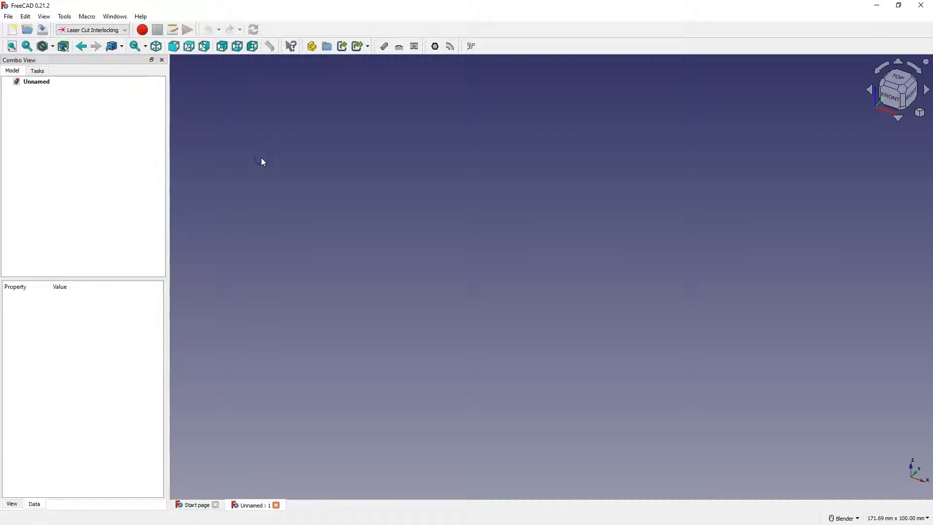
click(385, 47)
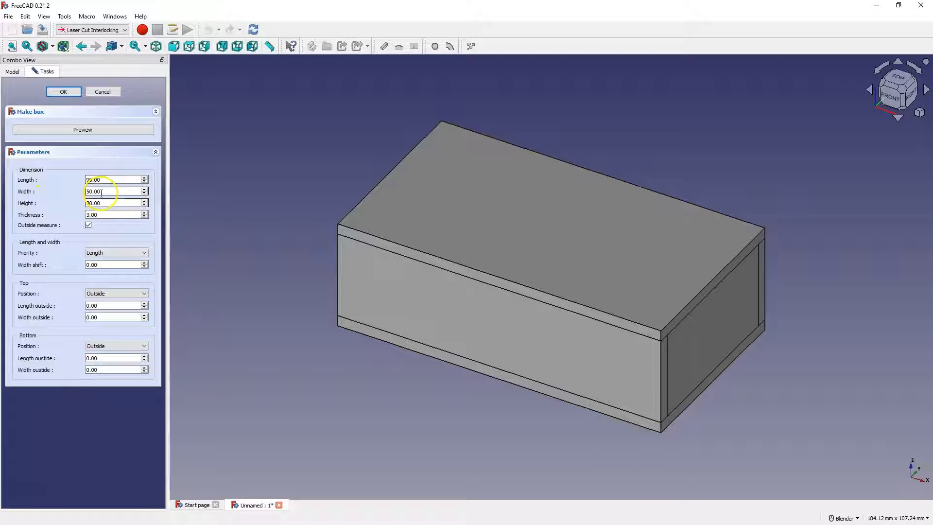
click(100, 213)
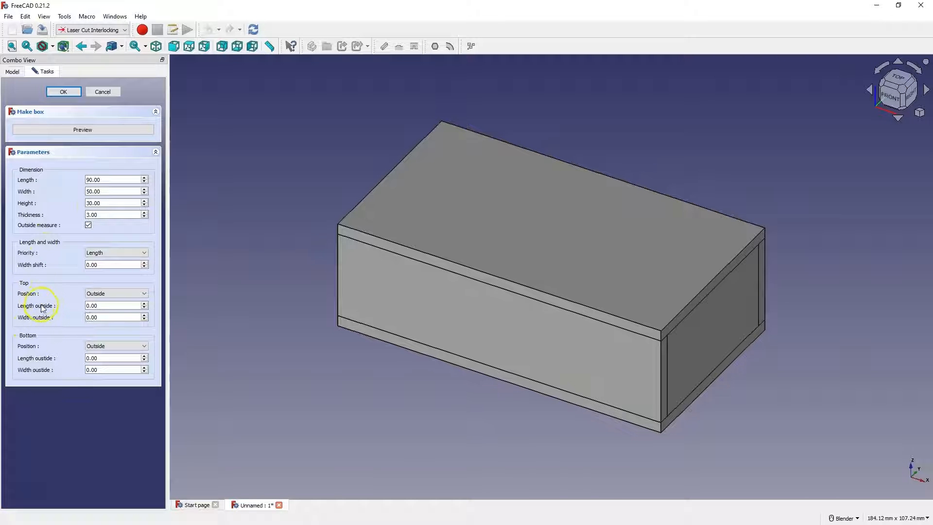
click(63, 92)
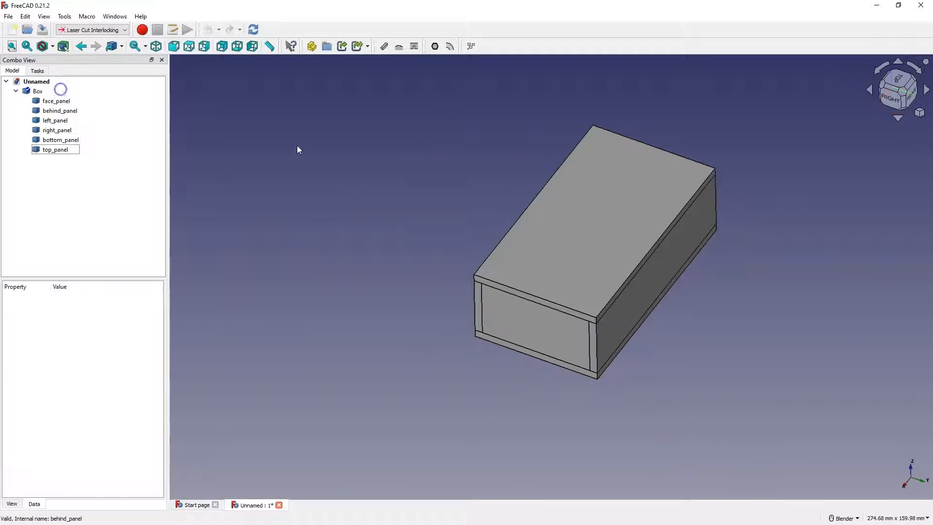
- Examine the face, behind, left, right and bottom panels of the box one after another
click(57, 102)
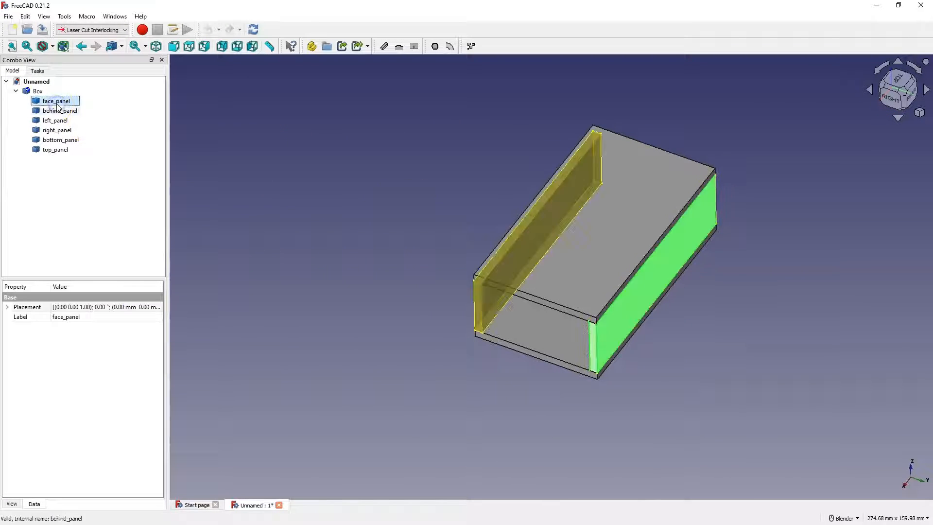
click(58, 109)
click(56, 120)
click(58, 130)
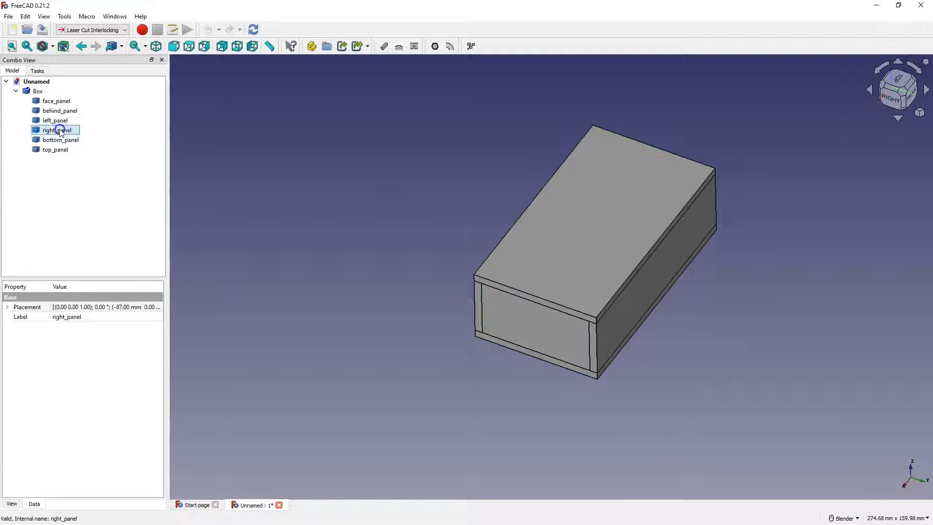
click(60, 140)
- Delete the top panel from the box, accepting the broken dependency, to leave the box open
click(56, 150)
key(space)
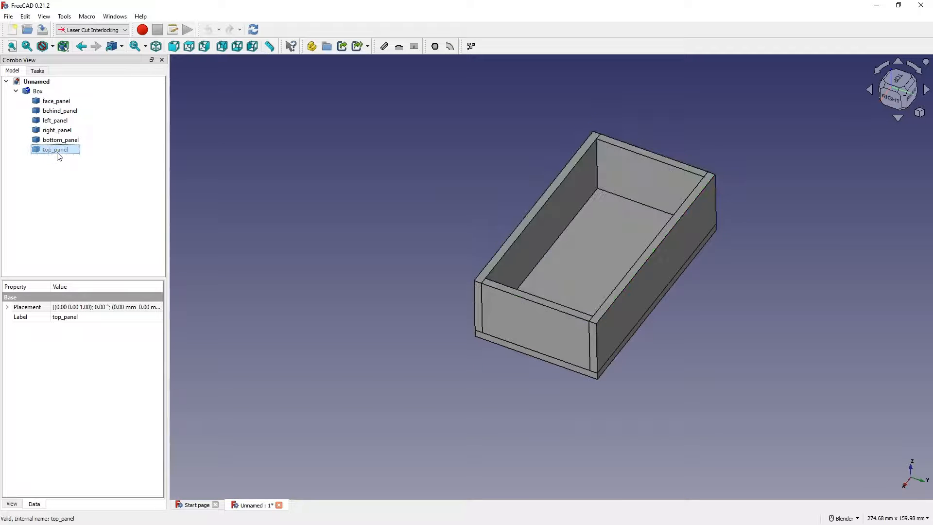
key(space)
key(space)
key(space)
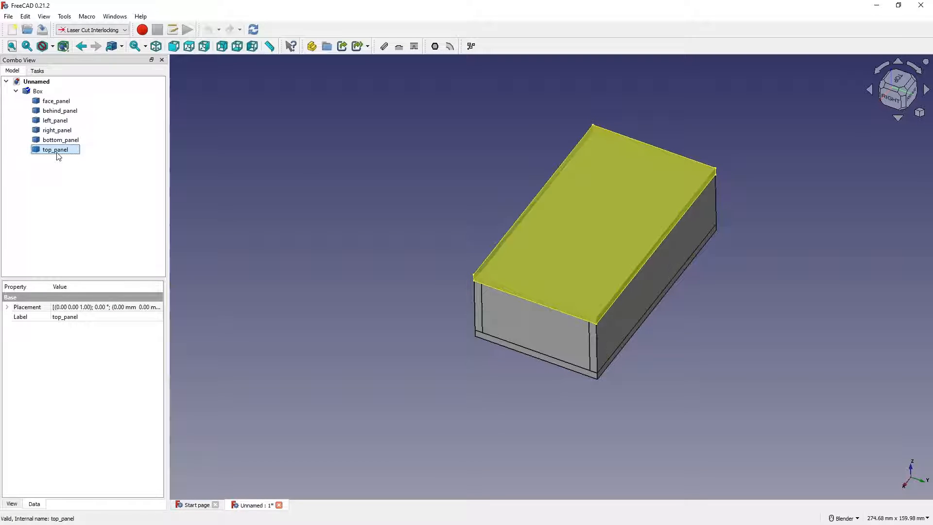
key(Delete)
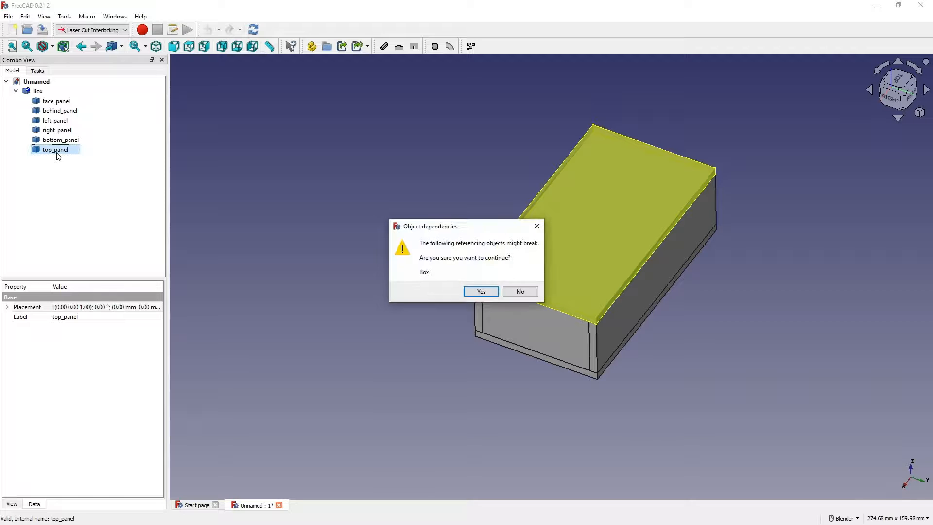
click(481, 291)
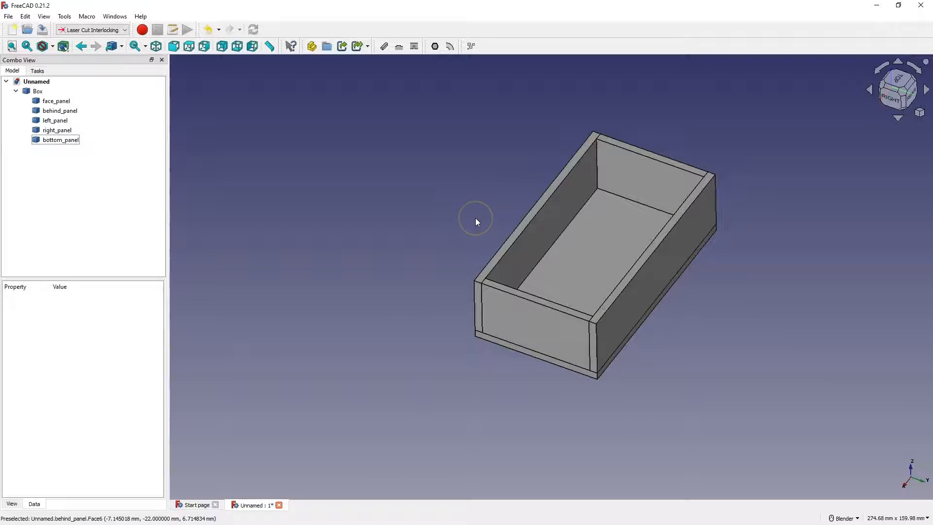
- Hide the face and behind panels of the open box and show both again
click(55, 103)
key(space)
key(Down)
key(space)
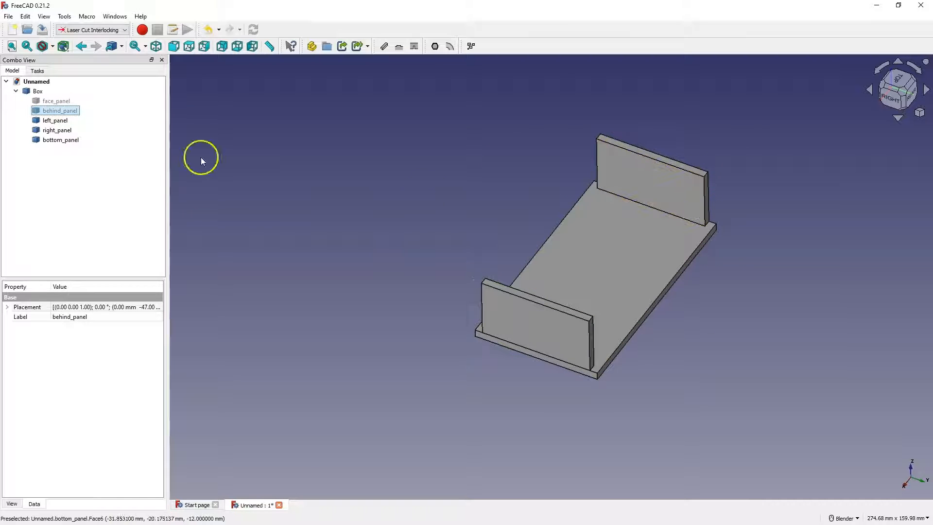
click(56, 101)
key(space)
click(59, 111)
key(space)
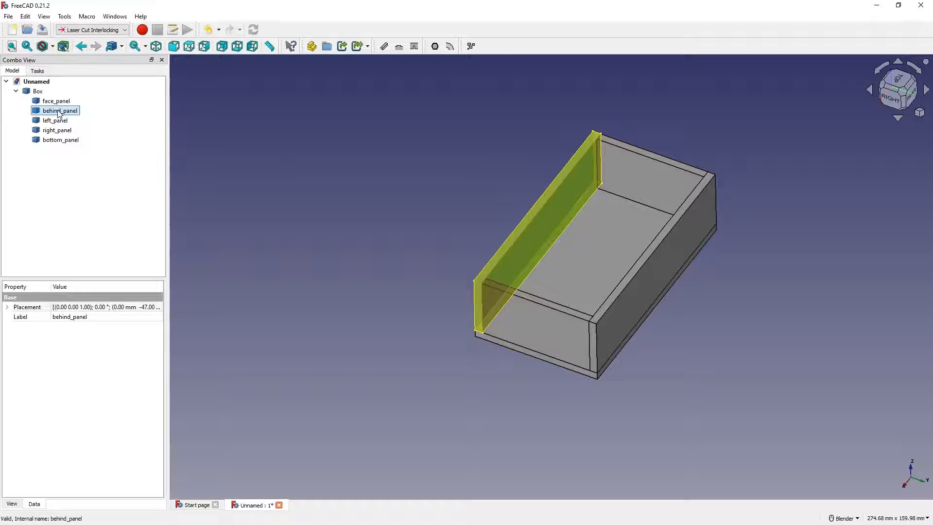
click(348, 116)
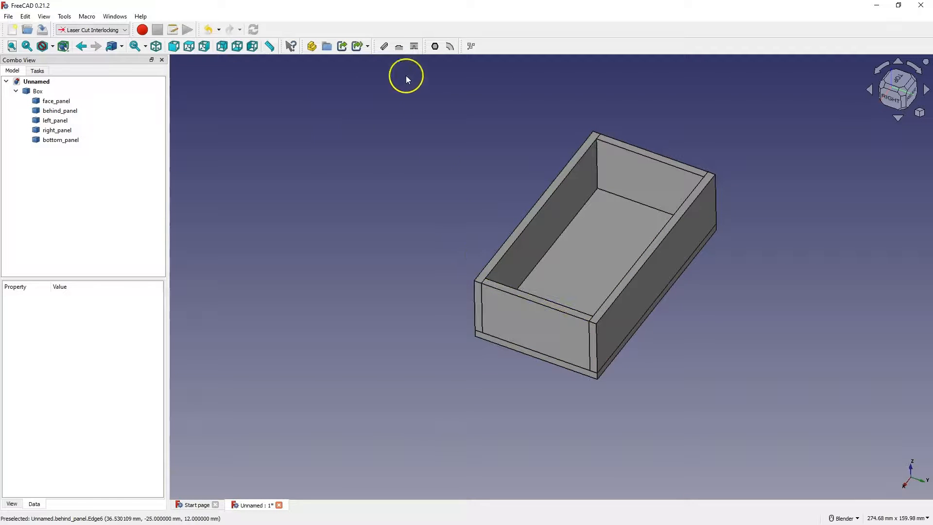
- Start an interlocking parts-and-tabs operation and add the face, behind, left, right and bottom panels as parts
click(399, 51)
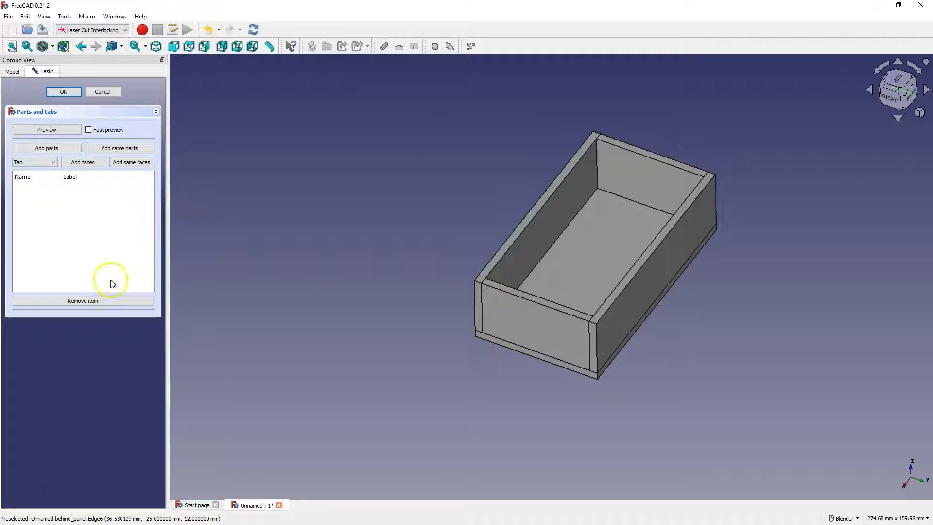
click(13, 71)
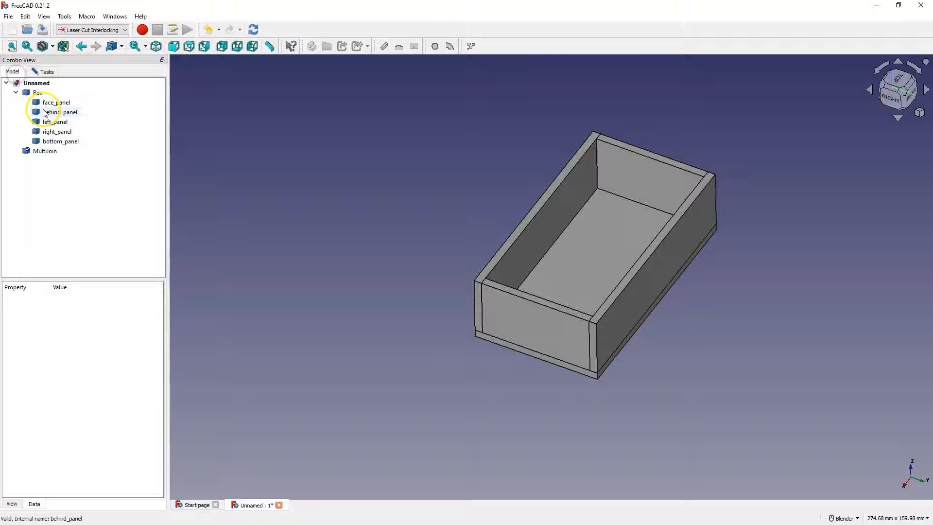
click(57, 102)
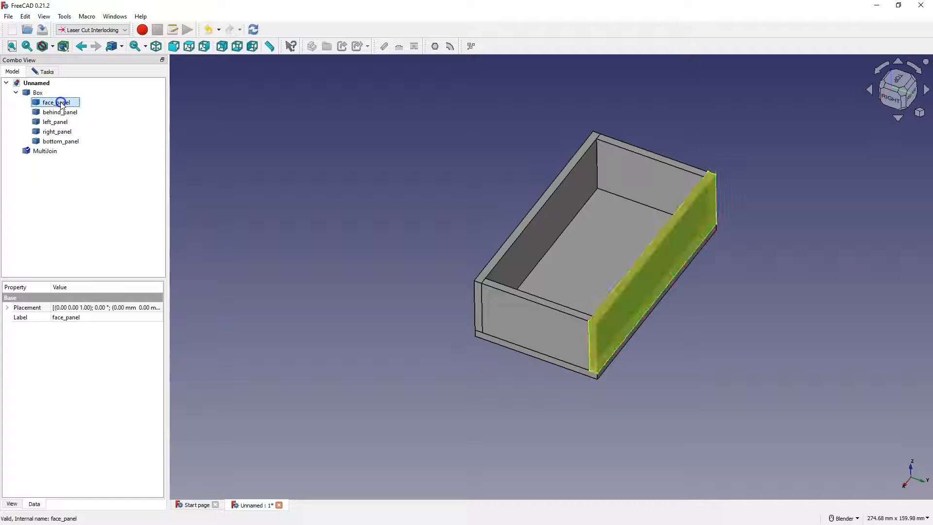
shift+click(60, 141)
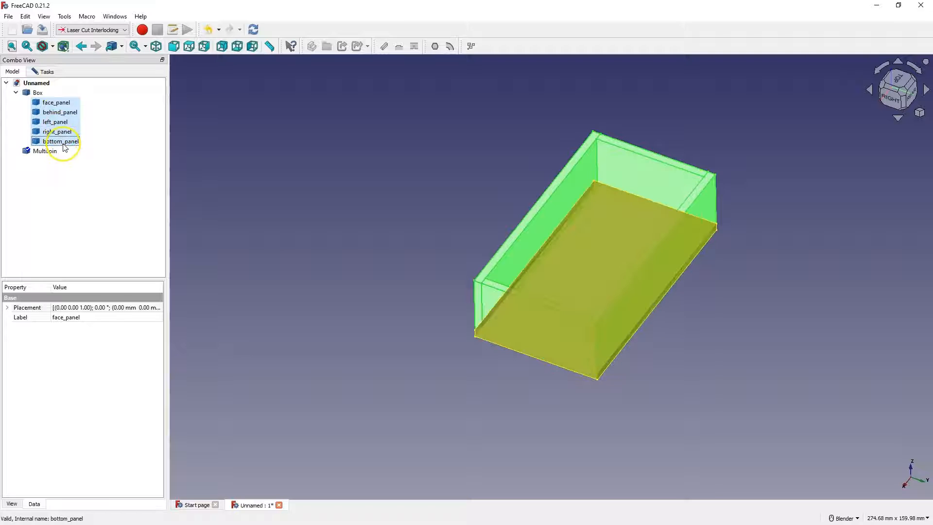
click(46, 71)
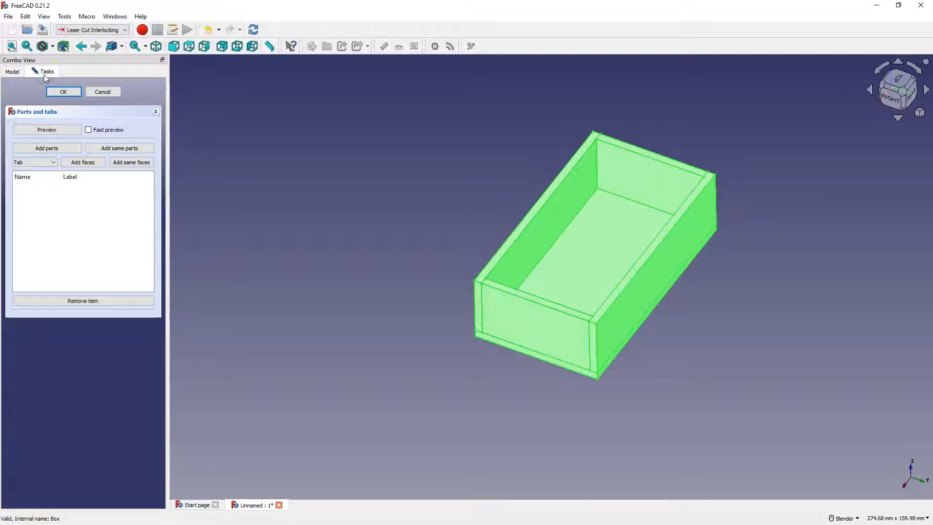
click(48, 150)
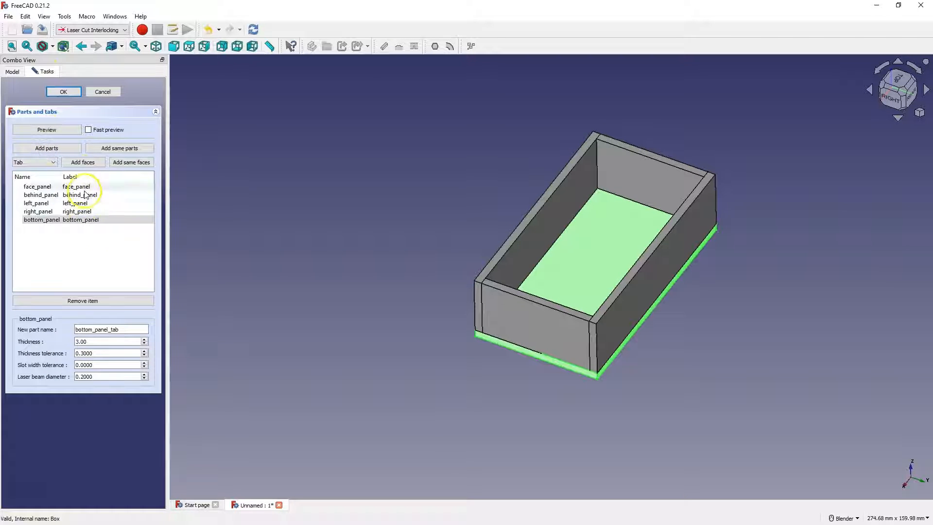
- Hide the bottom, face and behind panels so only the left and right side panels are displayed
click(41, 220)
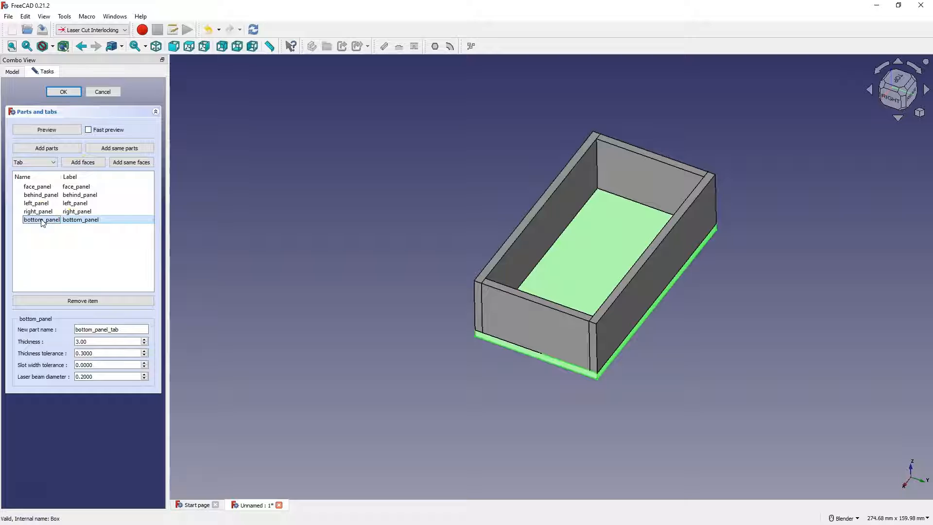
click(46, 186)
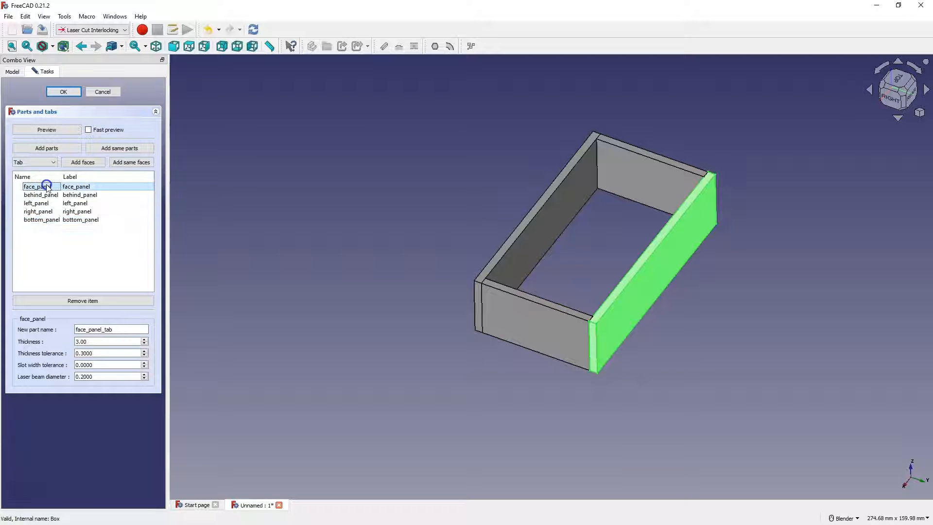
key(space)
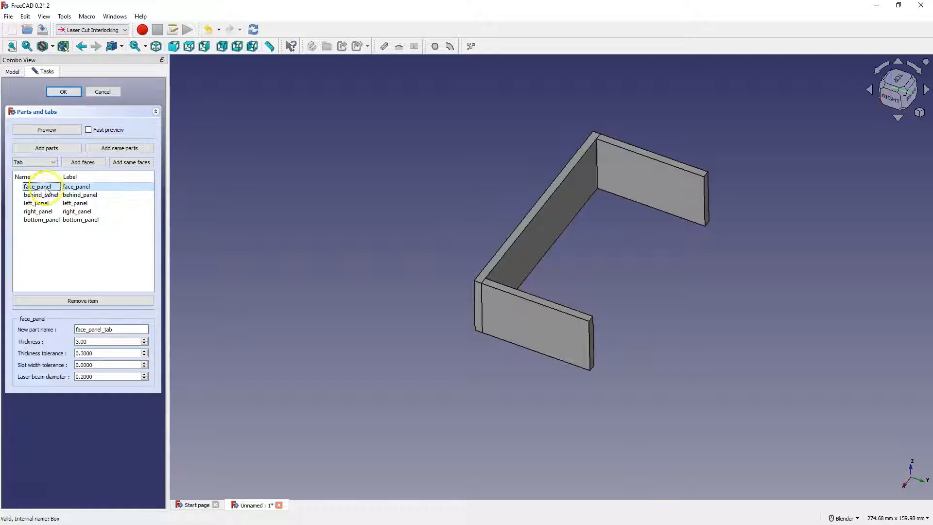
click(47, 194)
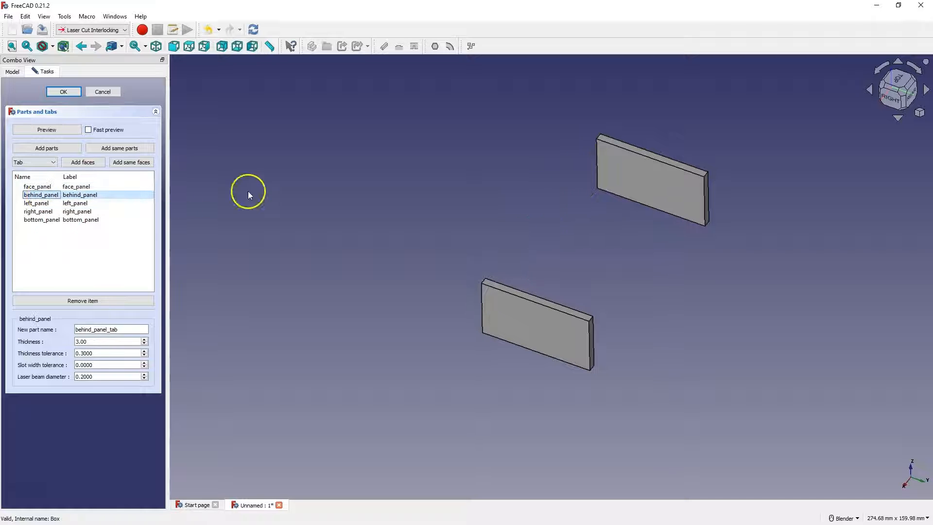
- Add the end faces of the left and right panels on the face panel's side as tabs with the same settings
click(707, 187)
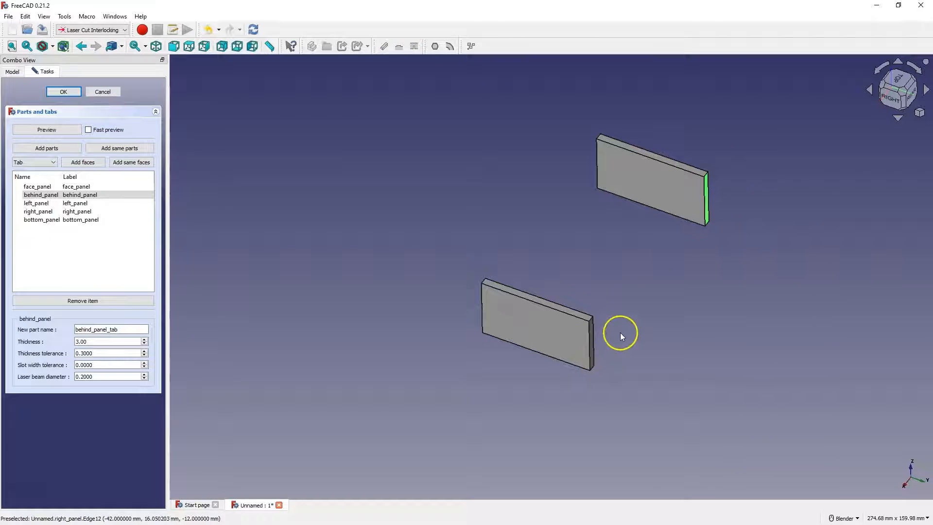
click(594, 333)
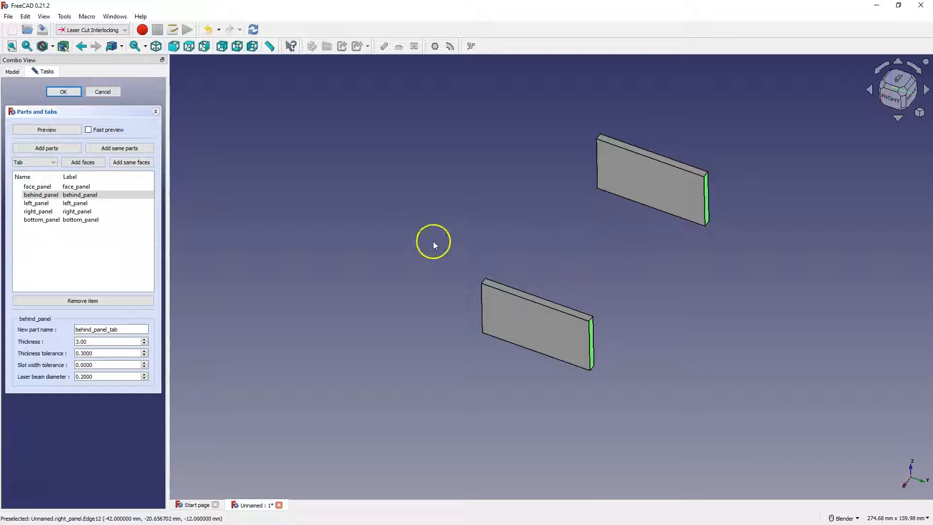
click(126, 167)
- Add the end faces of the left and right panels on the behind panel's side as tabs with the same settings
middle_drag(437, 240, 542, 292)
click(450, 108)
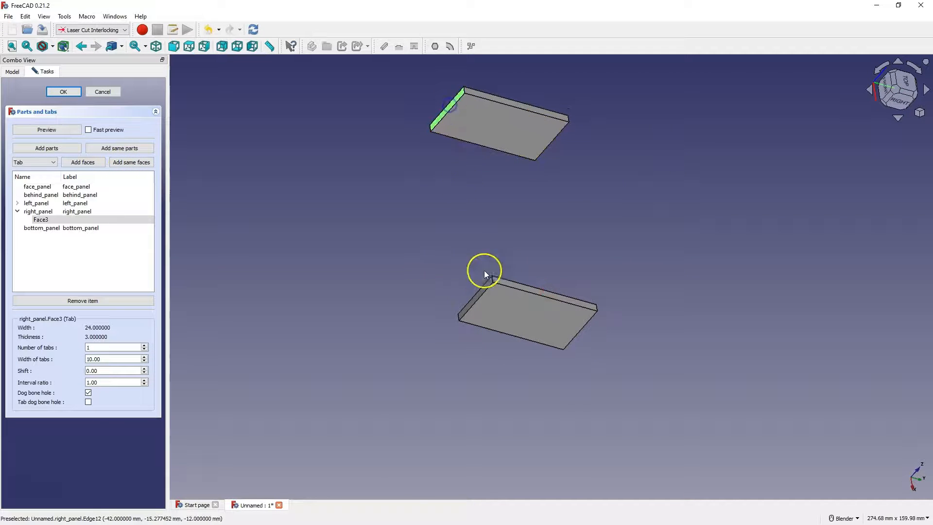
click(483, 287)
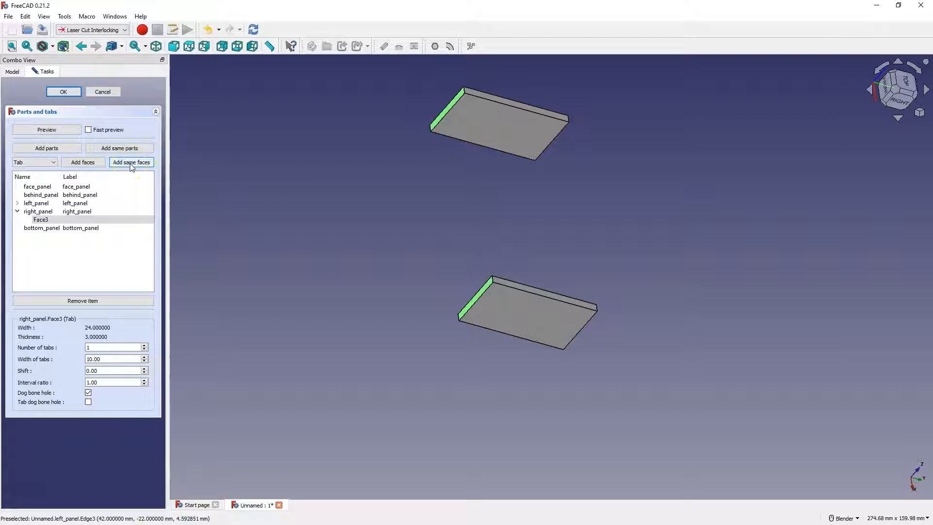
click(131, 162)
- Set the number of tabs on the behind-side end faces to 2 and add both side panels' bottom faces as same-setting tabs
middle_drag(579, 244, 539, 141)
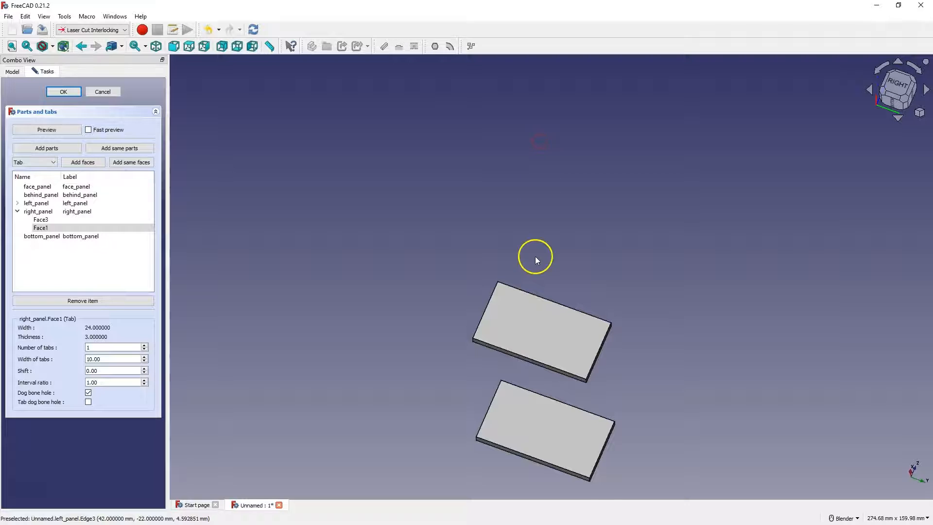
scroll(535, 256, up, 1)
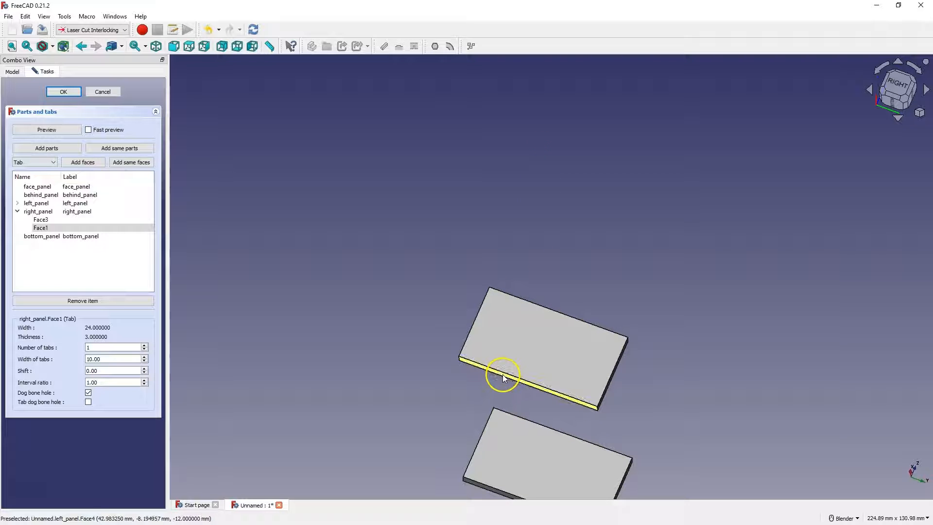
click(503, 373)
scroll(492, 358, down, 1)
scroll(495, 444, up, 1)
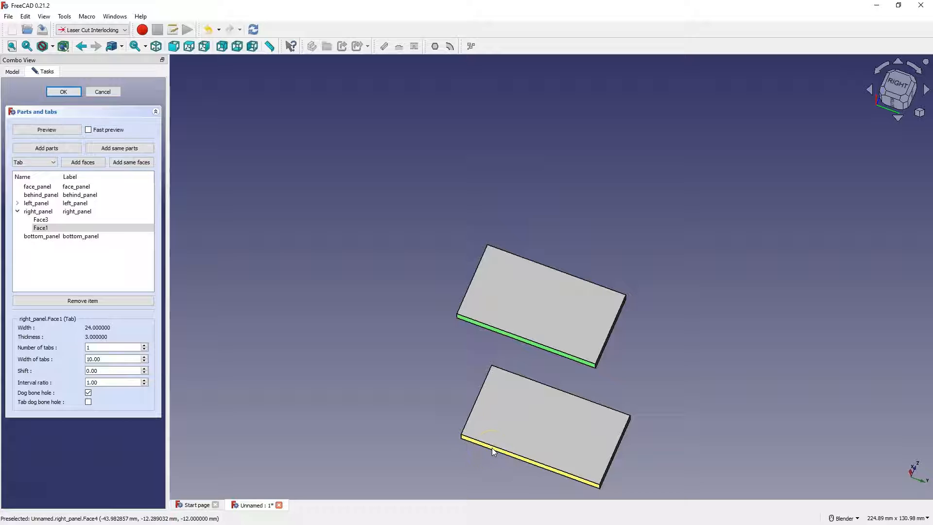
click(492, 447)
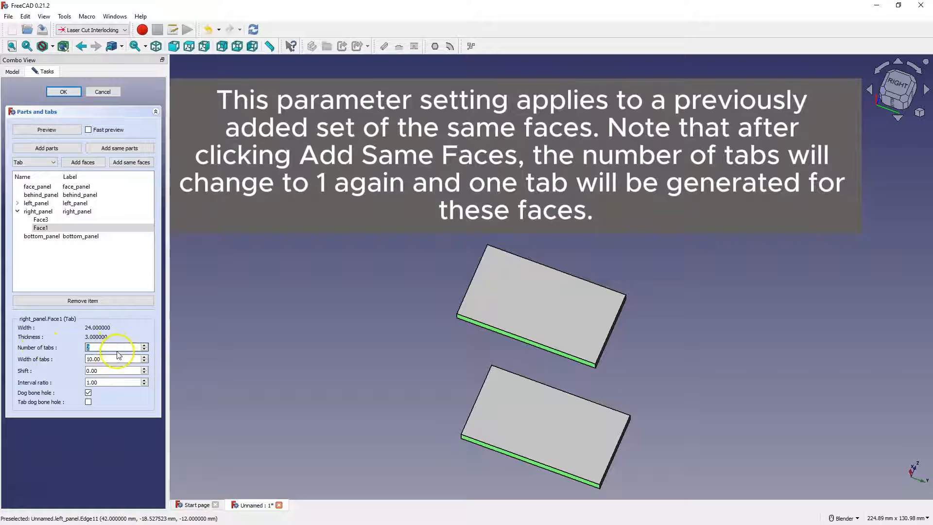
double_click(92, 346)
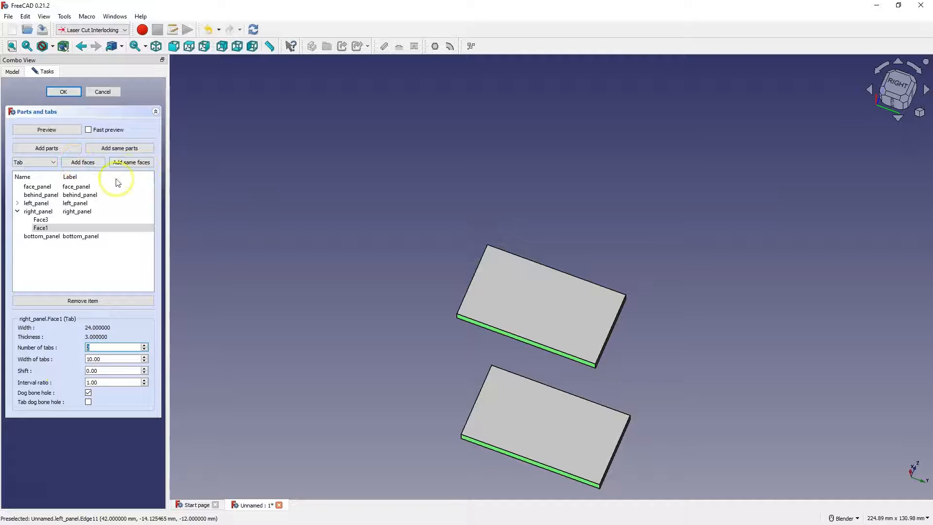
click(135, 165)
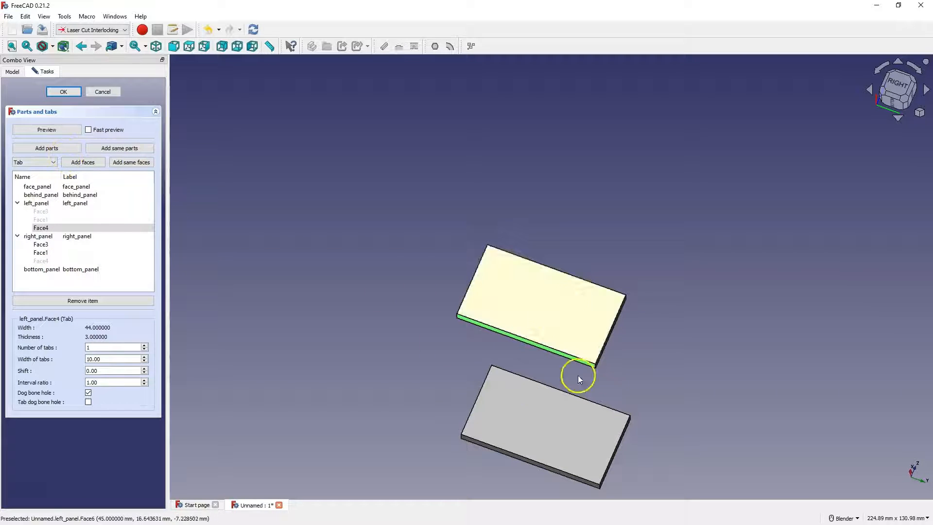
- Preview the interlocked box parts and accept the parts-and-tabs operation
middle_drag(617, 309, 559, 358)
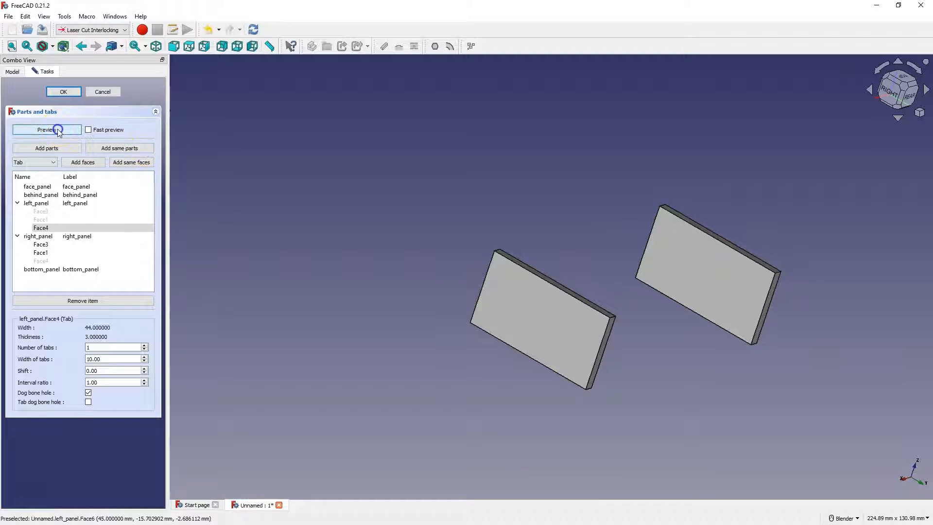
middle_drag(175, 208, 378, 180)
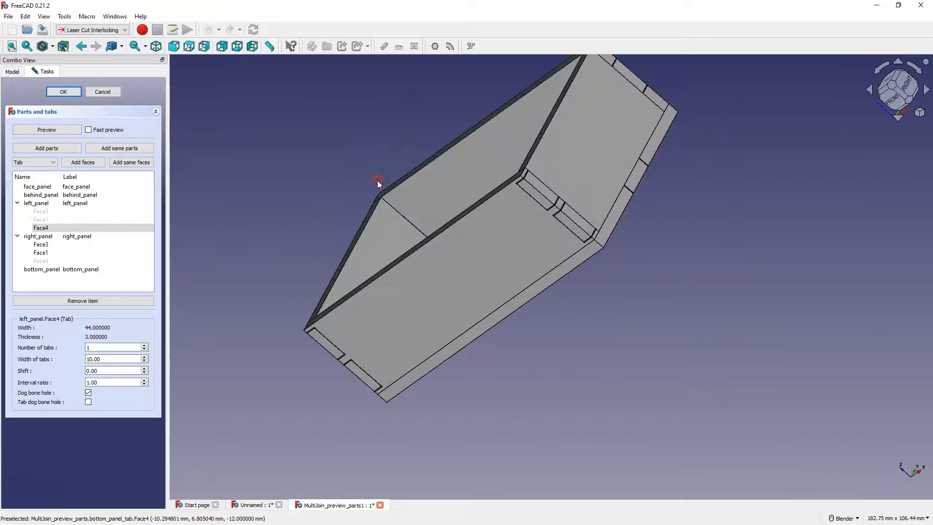
scroll(616, 201, down, 2)
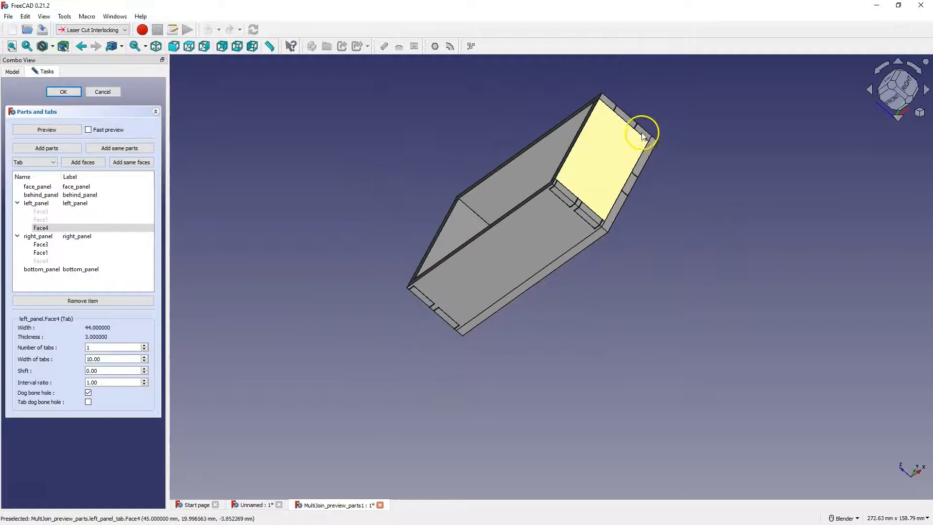
click(69, 94)
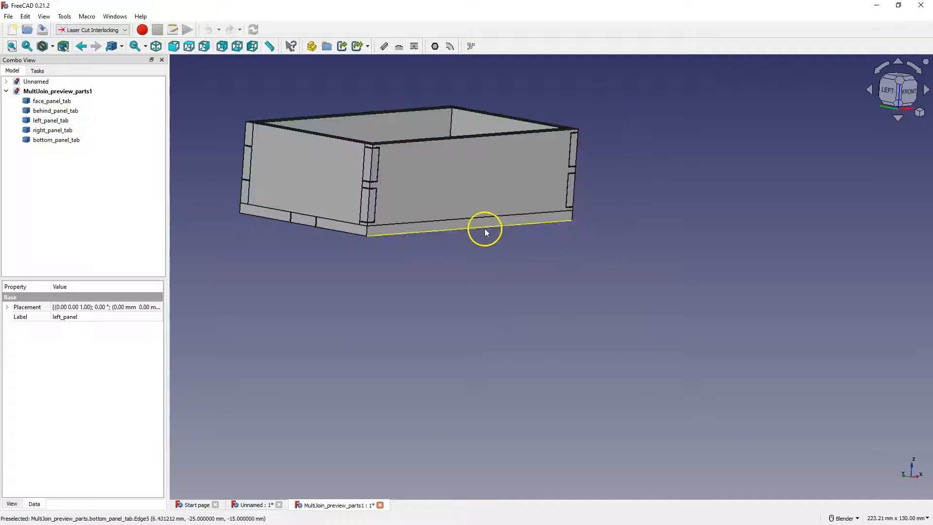
- Hide face_panel_tab and behind_panel_tab in the preview document to examine the tabs on the side panels
middle_drag(333, 146, 179, 128)
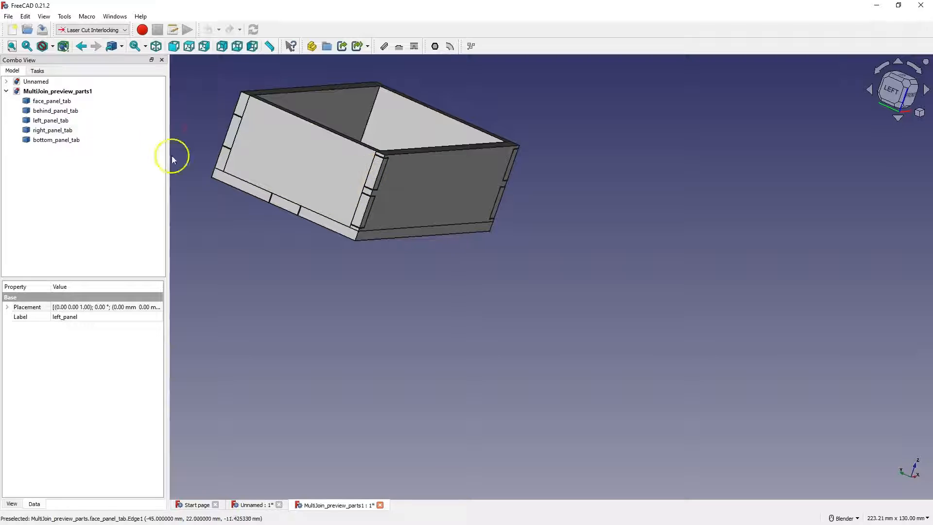
click(41, 103)
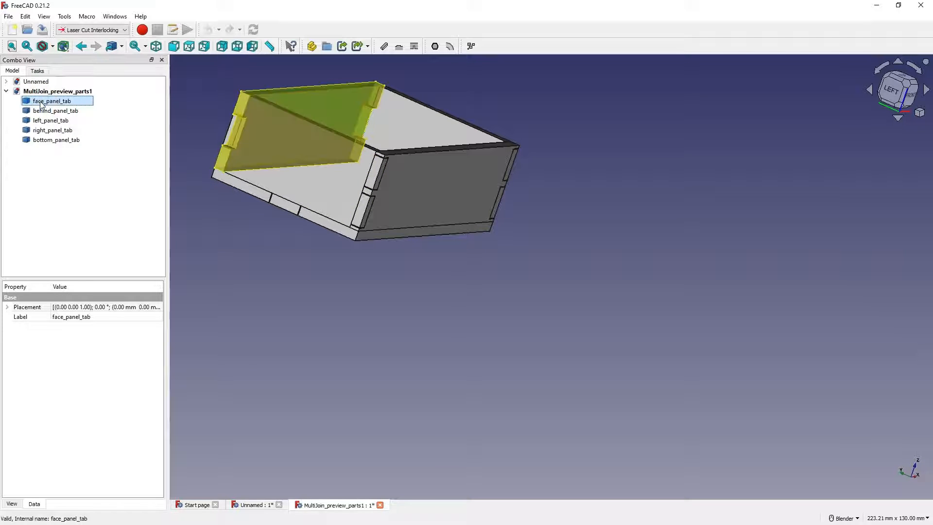
key(space)
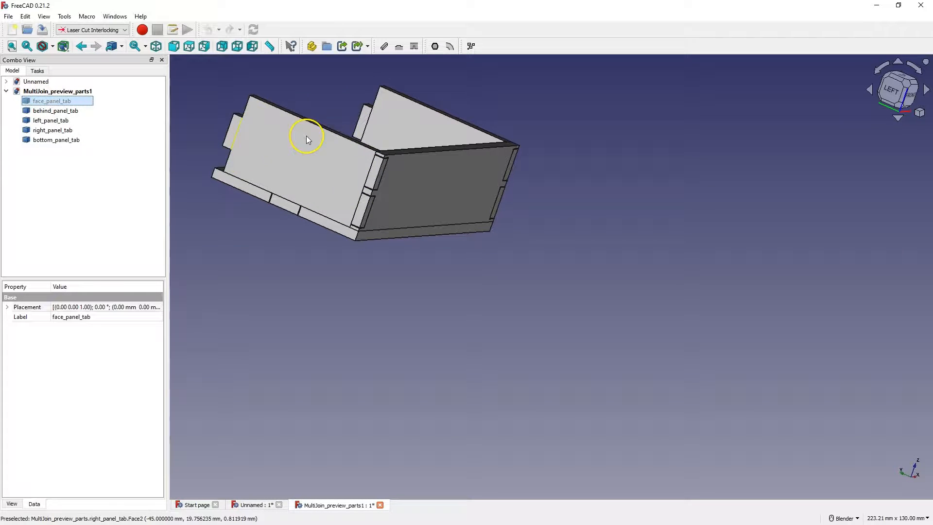
click(54, 119)
click(54, 111)
key(space)
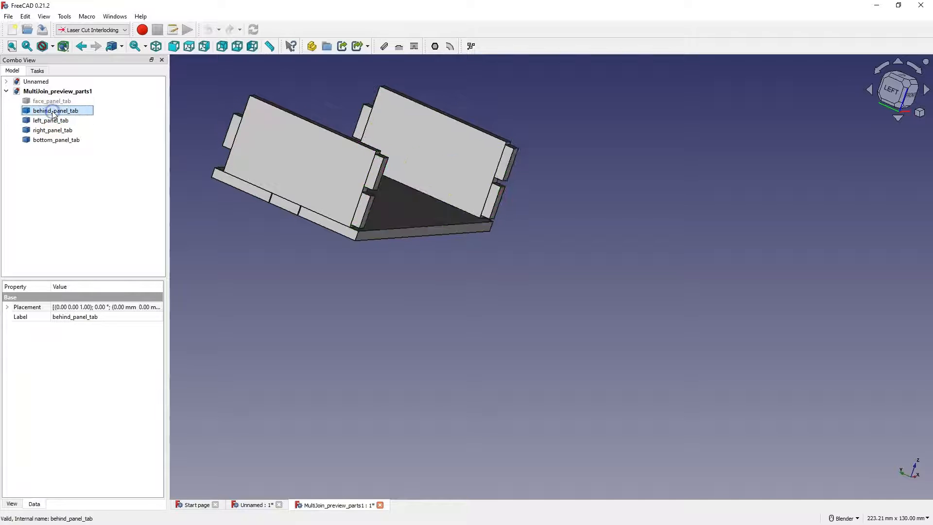
middle_drag(476, 157, 375, 176)
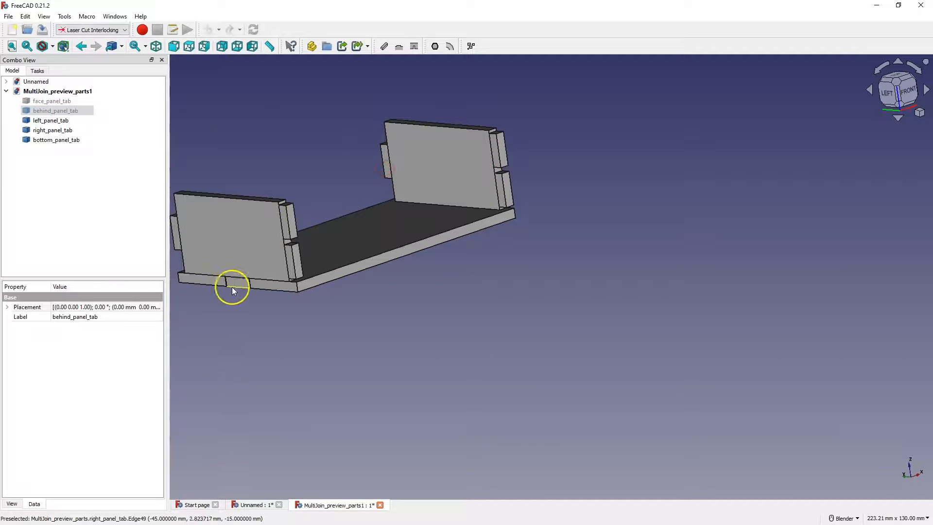
- Show face_panel_tab and behind_panel_tab again and inspect the joints of the assembled box from below and the side
click(51, 100)
key(space)
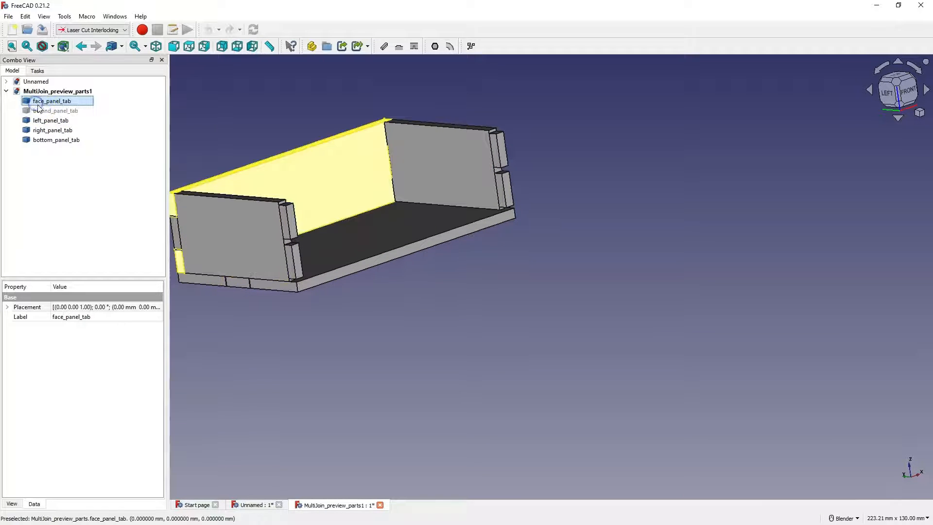
click(56, 111)
key(space)
middle_drag(433, 170, 455, 113)
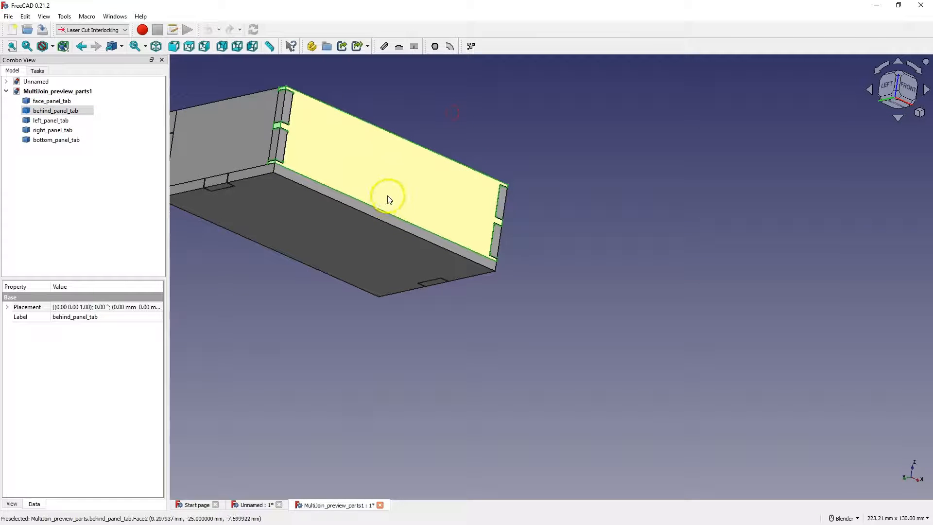
middle_drag(354, 204, 554, 267)
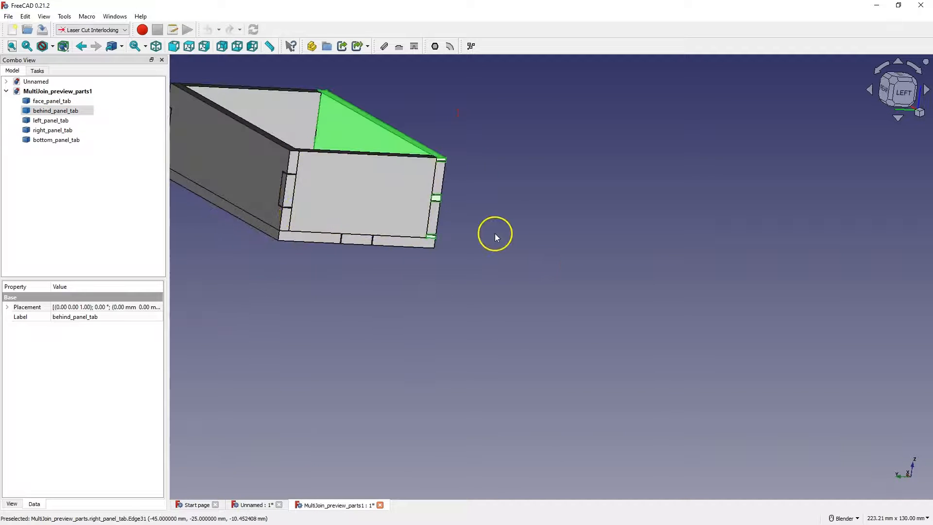
scroll(487, 163, down, 2)
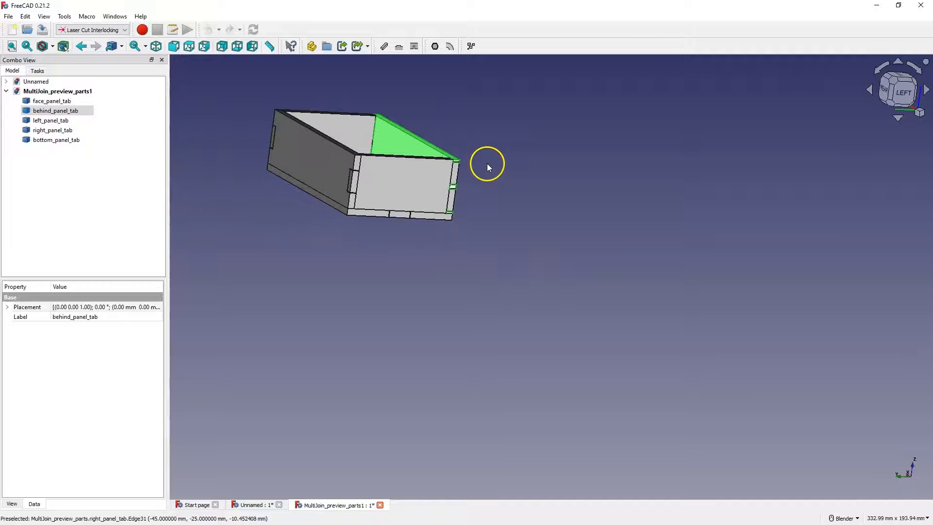
- Export all five tabbed panels, from face_panel_tab to bottom_panel_tab, as a flat 2D layout for laser cutting
click(57, 102)
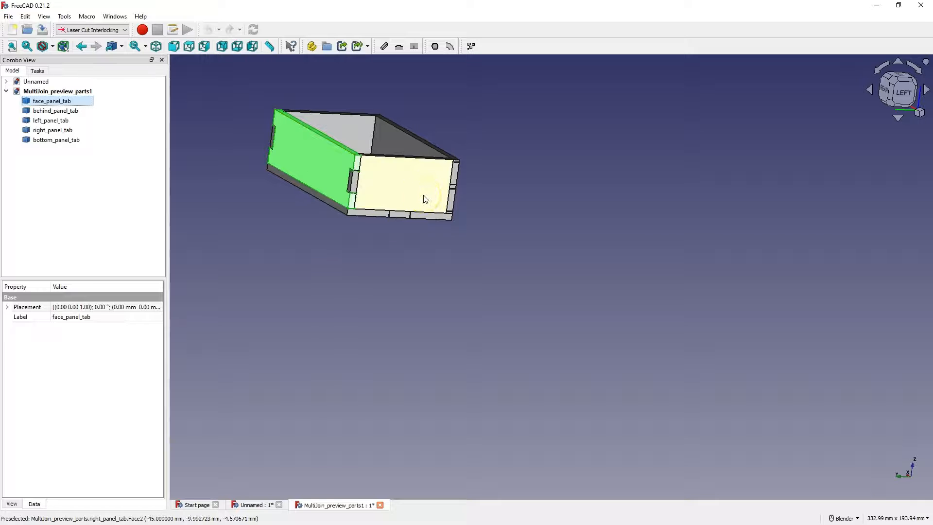
shift+click(49, 140)
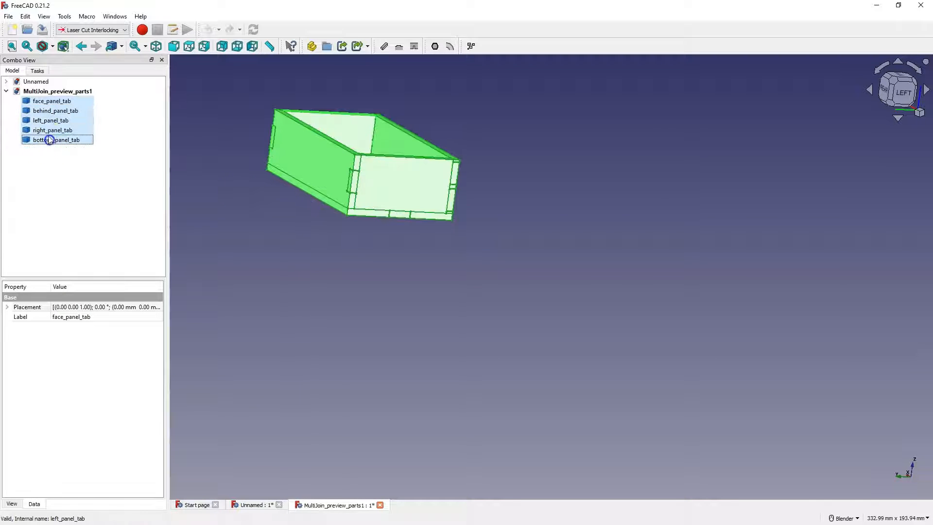
click(472, 46)
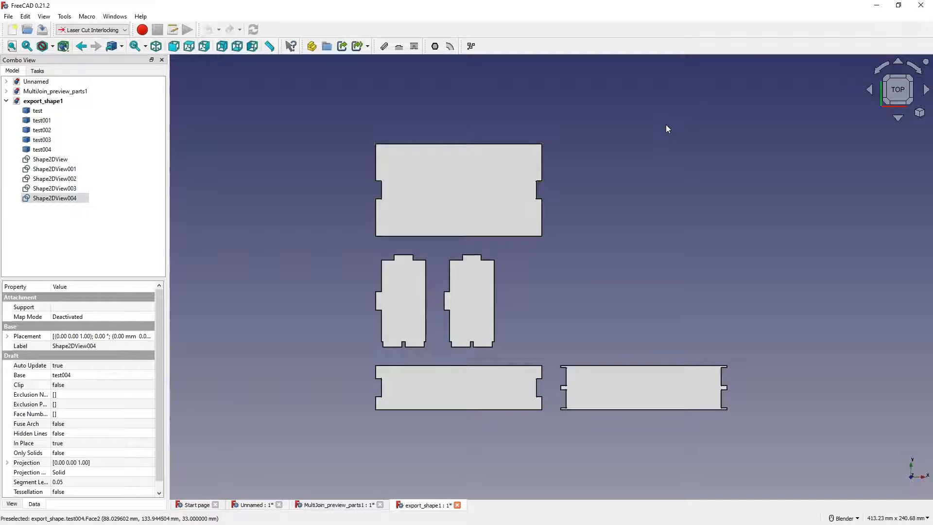
- Hide the five solid parts test through test004 so only their 2D outlines are displayed
click(39, 110)
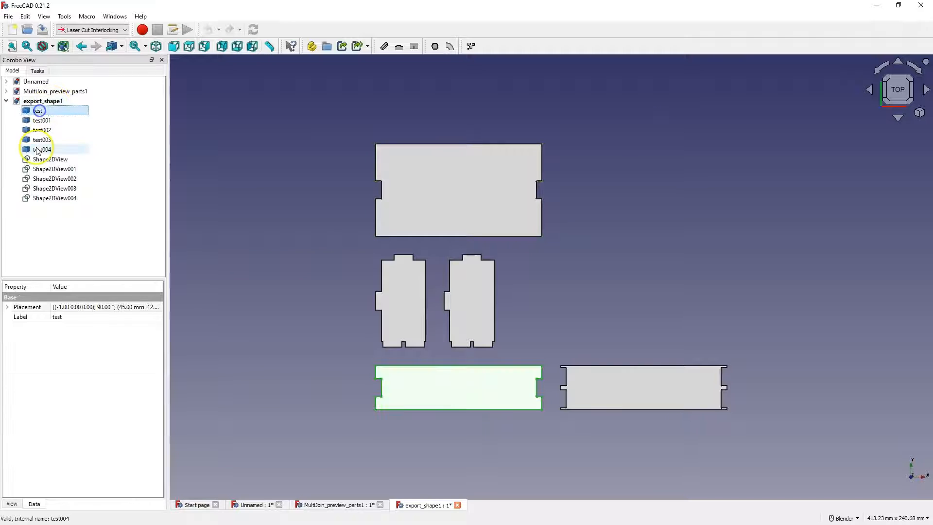
key(space)
click(43, 121)
key(space)
click(45, 128)
key(space)
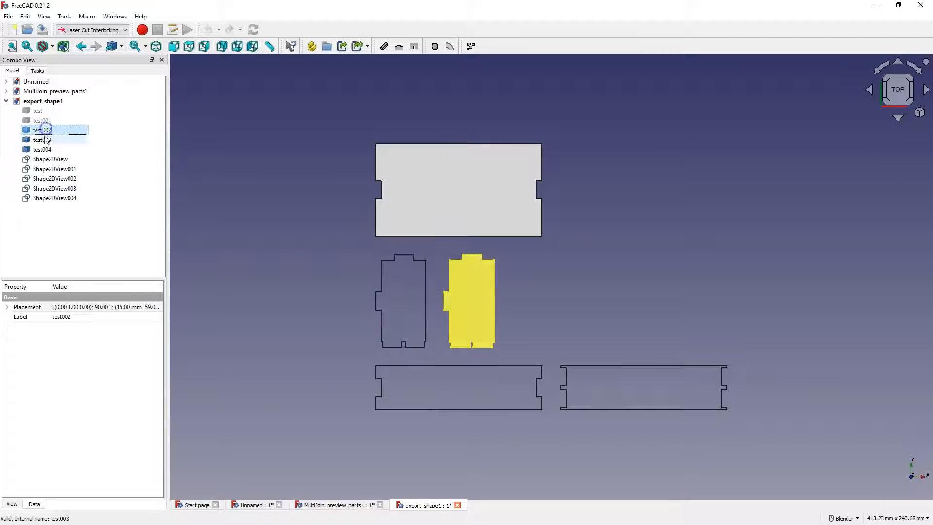
click(44, 138)
key(space)
click(45, 148)
key(space)
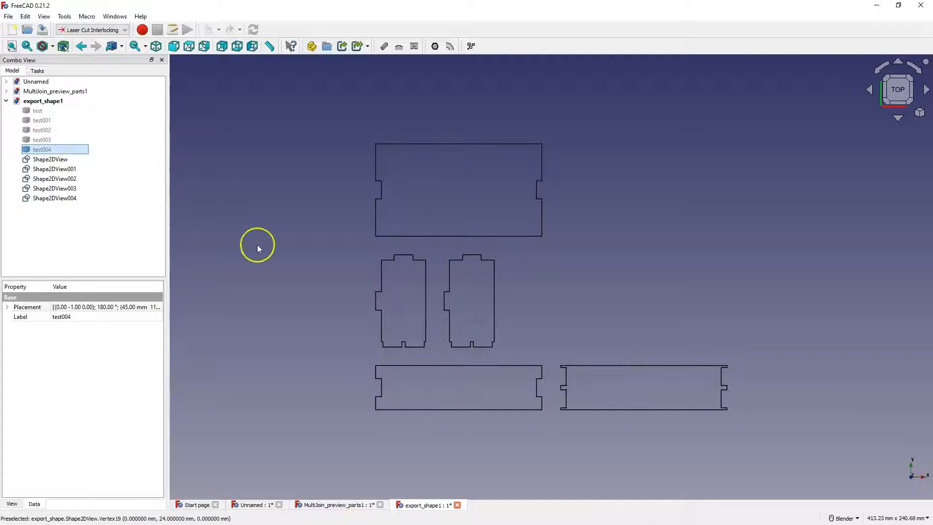
- Export the outlines Shape2DView through Shape2DView004 as export_shape1.dxf in Autodesk DXF 2D format to the FreeCAD Sample folder
click(48, 159)
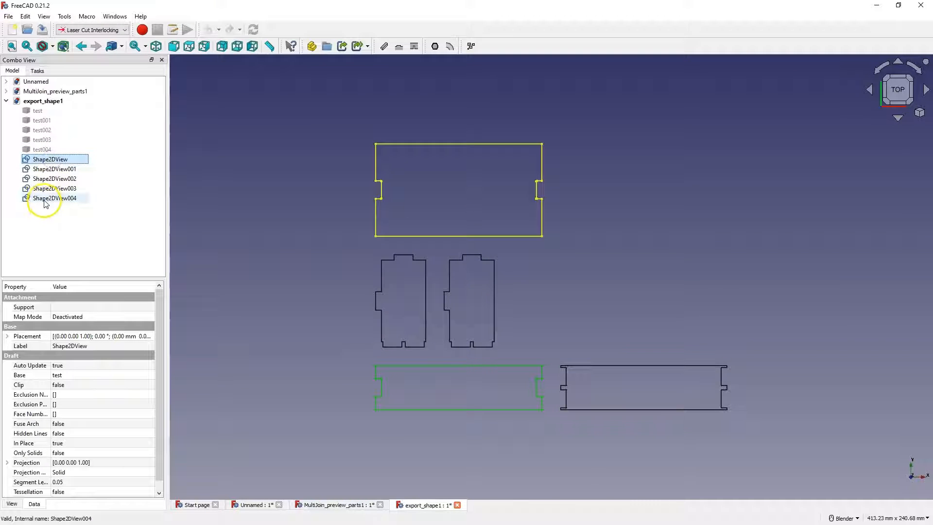
shift+click(44, 199)
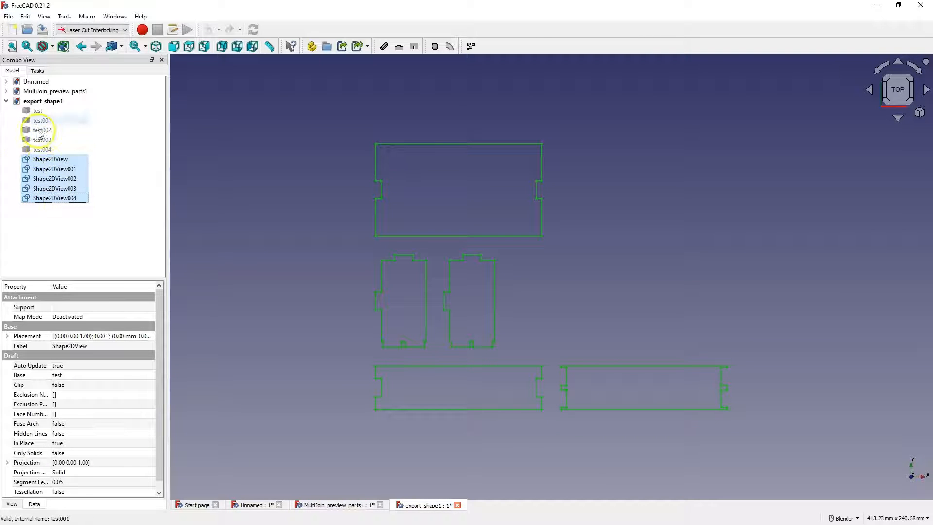
click(9, 17)
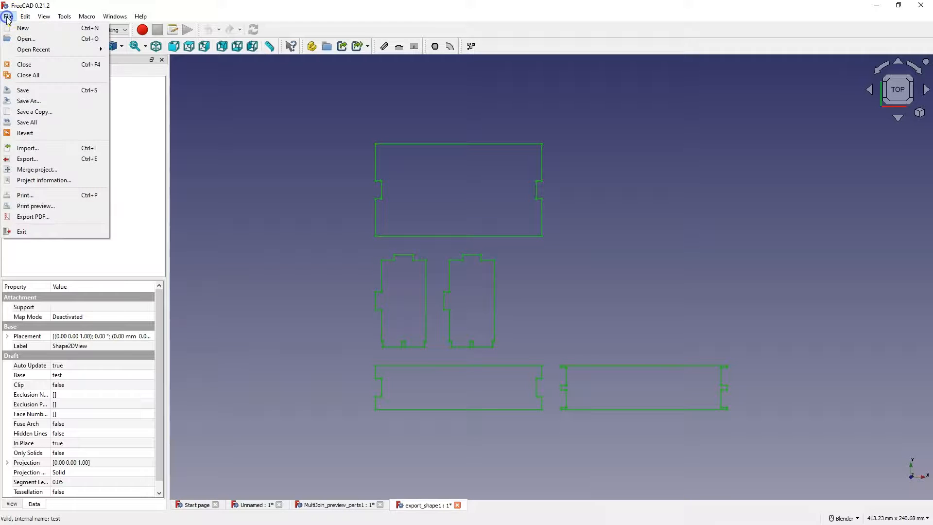
click(40, 159)
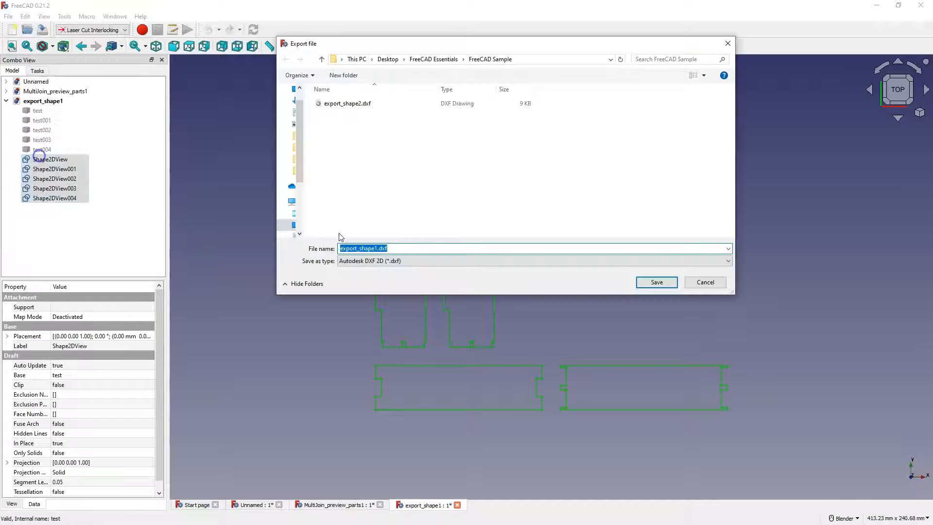
click(656, 287)
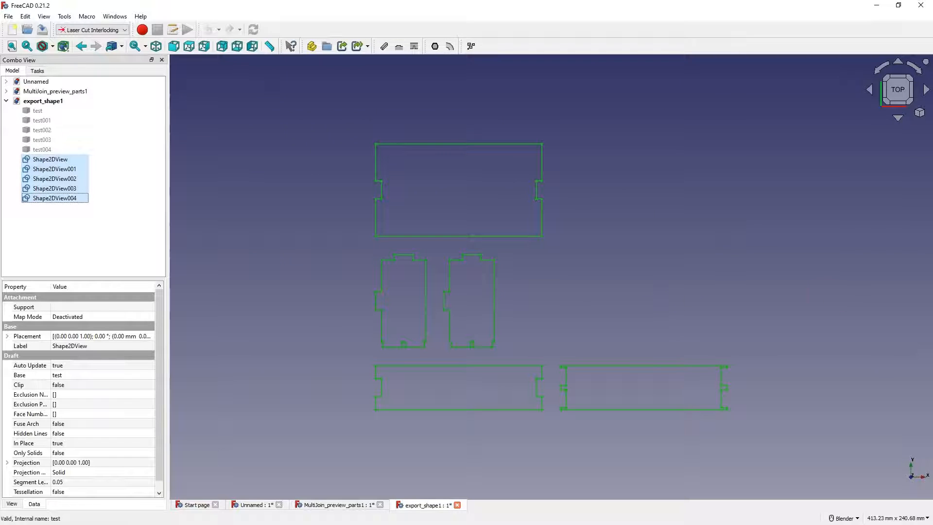
- Close the export_shape1 document and discard its unsaved changes
key(alt+Tab)
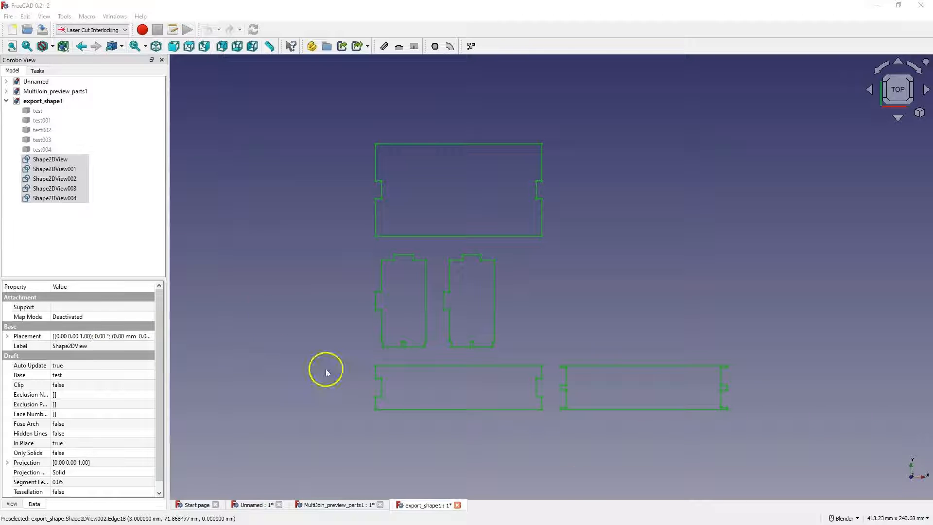
click(457, 506)
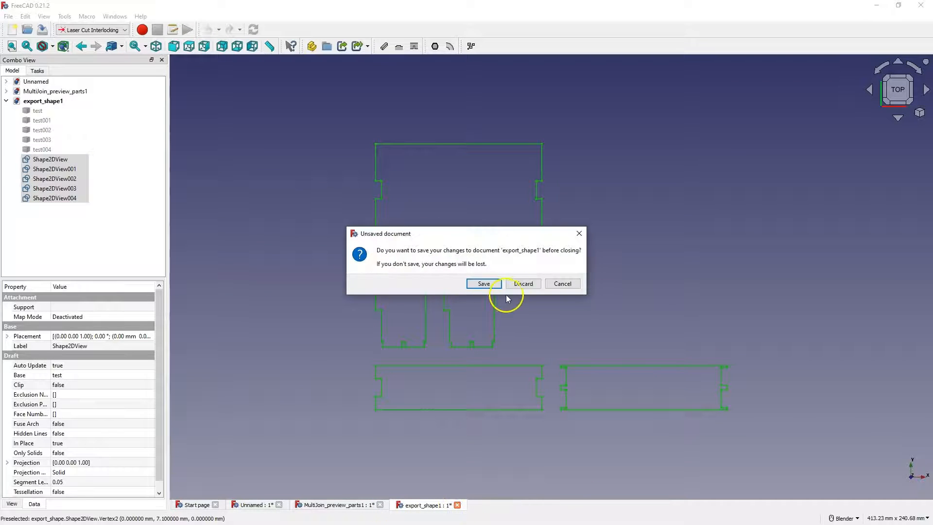
click(523, 283)
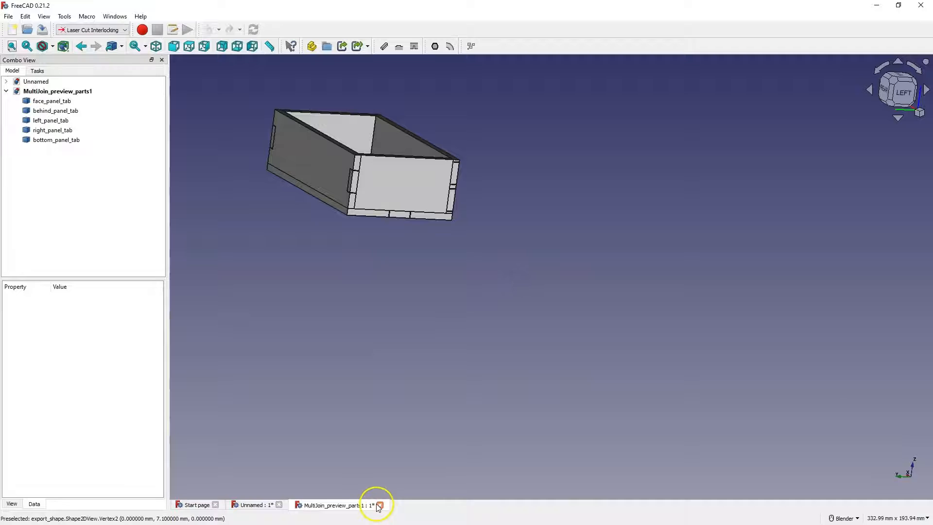
- Close the MultiJoin_preview_parts1 and Unnamed documents, discarding the unsaved changes in both
click(379, 505)
click(522, 287)
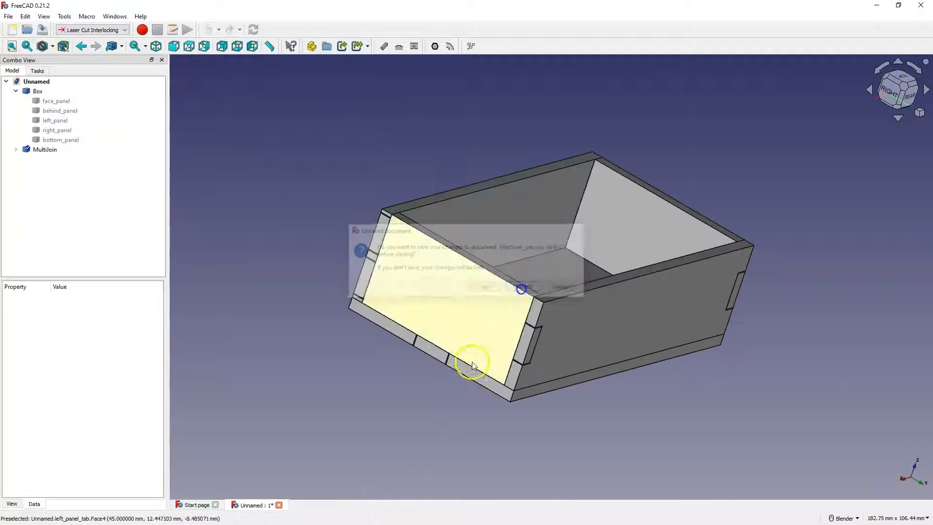
click(280, 506)
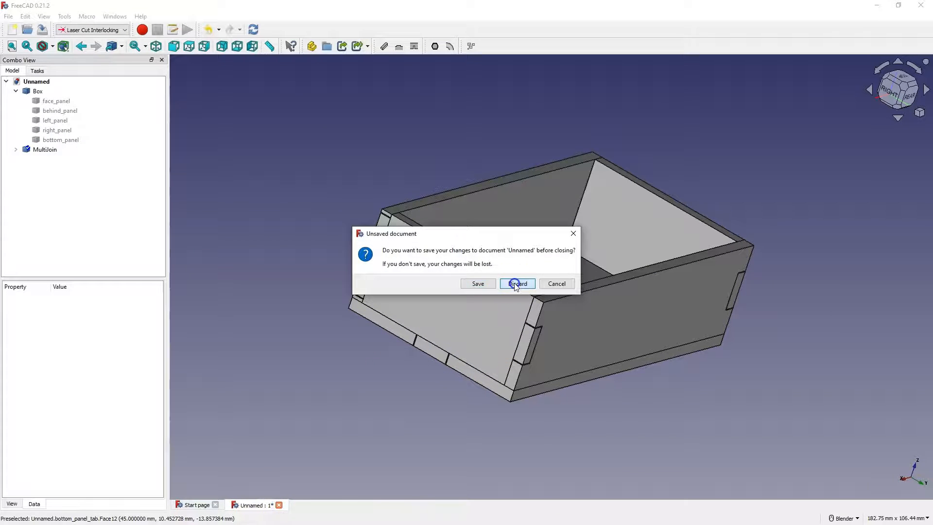
click(519, 286)
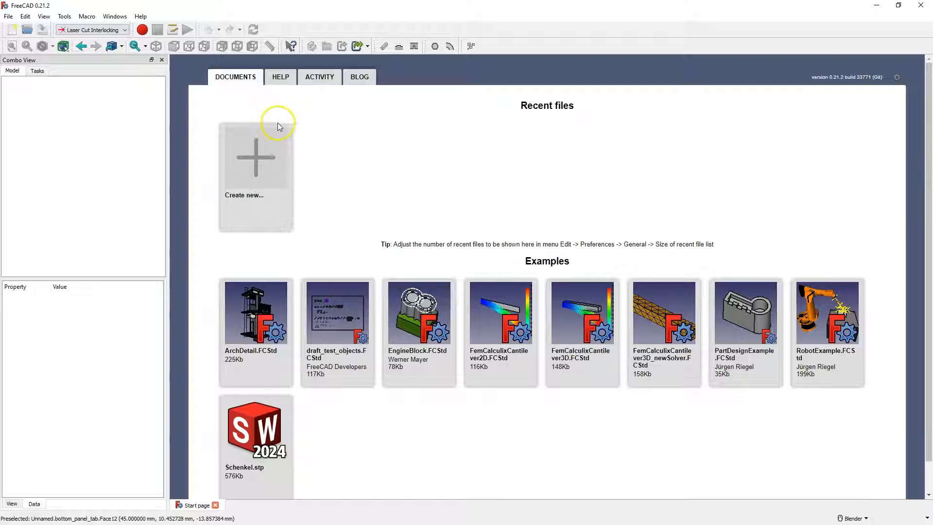
- Create a new document and make a box 90 mm long, 50 mm wide and 30 mm high with 3 mm thick panels
click(252, 164)
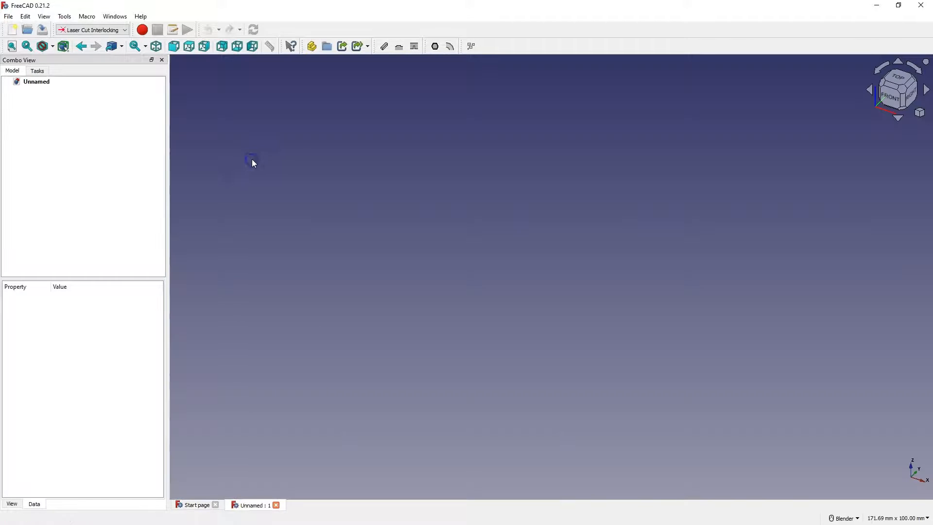
click(385, 50)
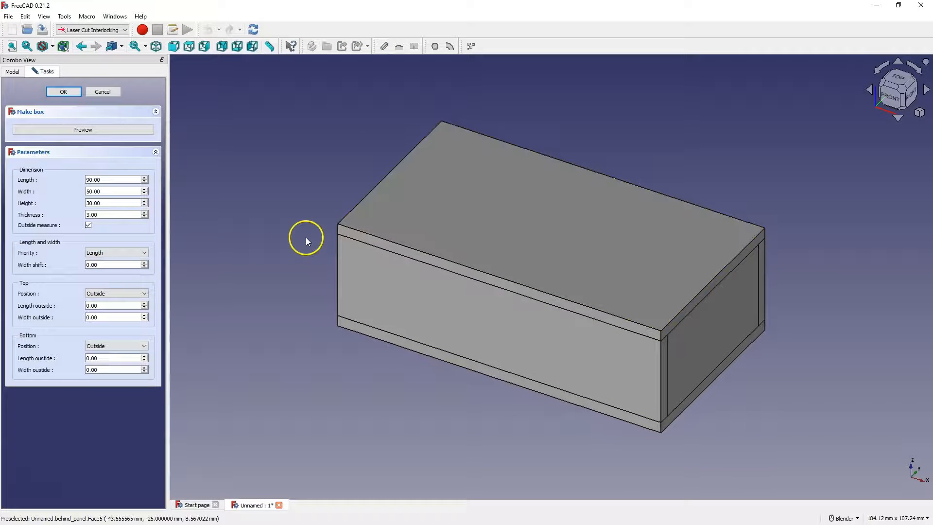
click(63, 92)
- Delete top_panel from the Box group to leave the box open at the top
click(15, 91)
click(49, 150)
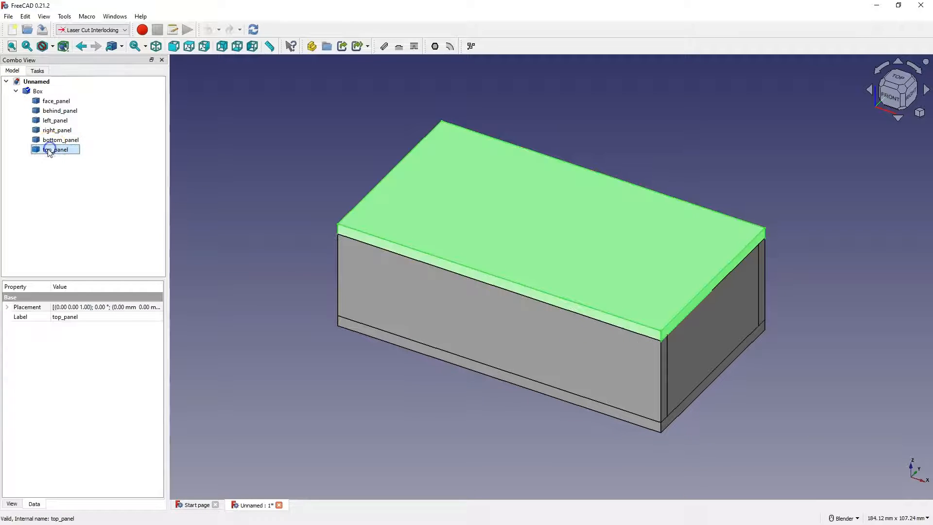
key(Delete)
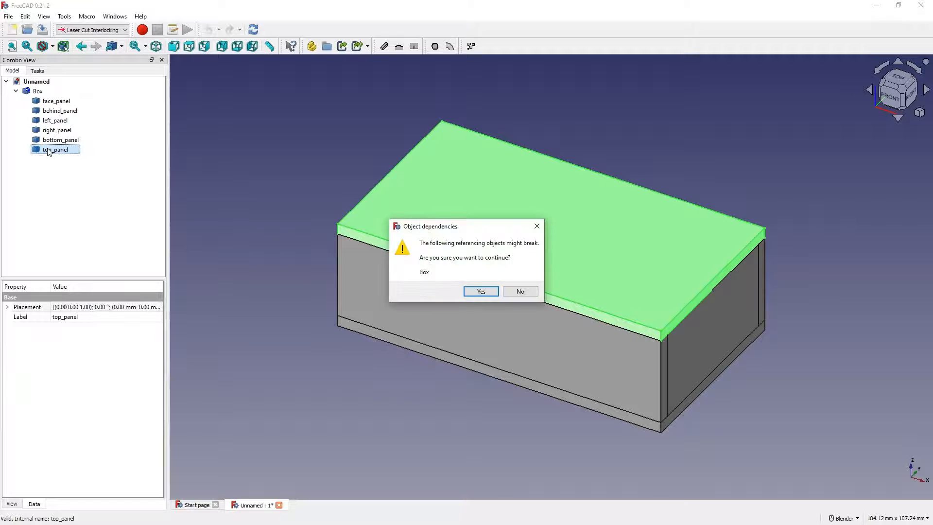
click(479, 291)
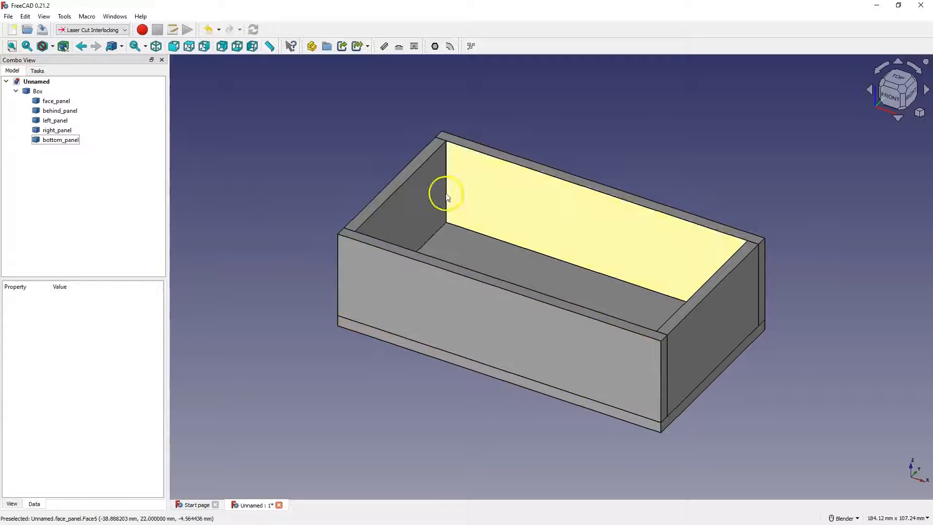
- Switch to the Part workbench and add a cube solid to the document
click(107, 29)
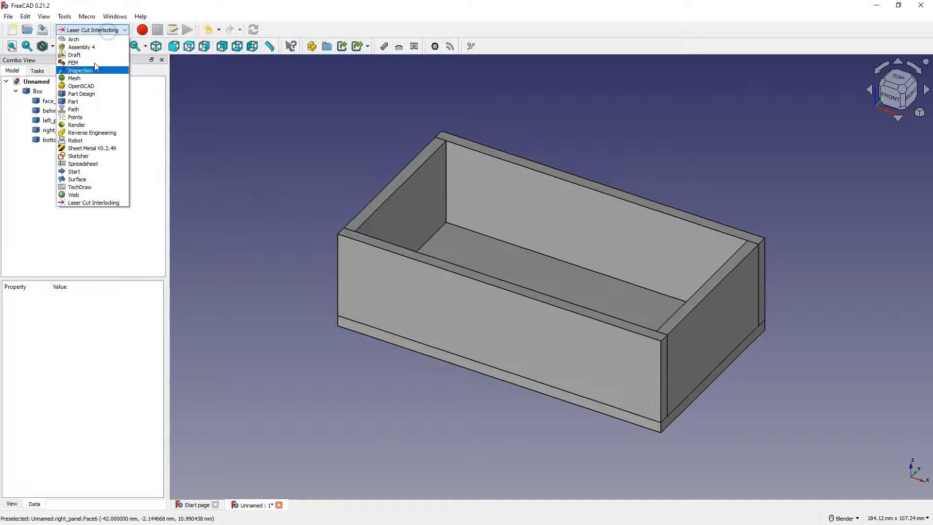
click(83, 103)
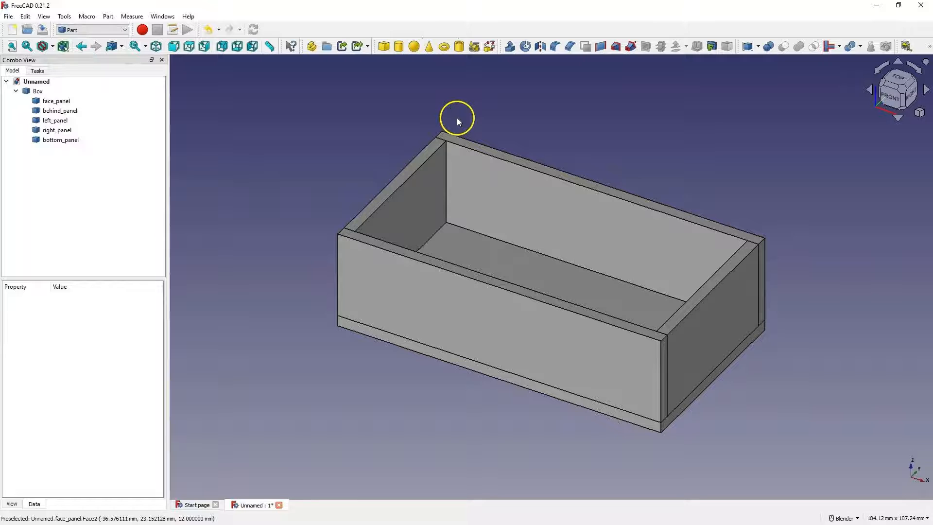
click(382, 51)
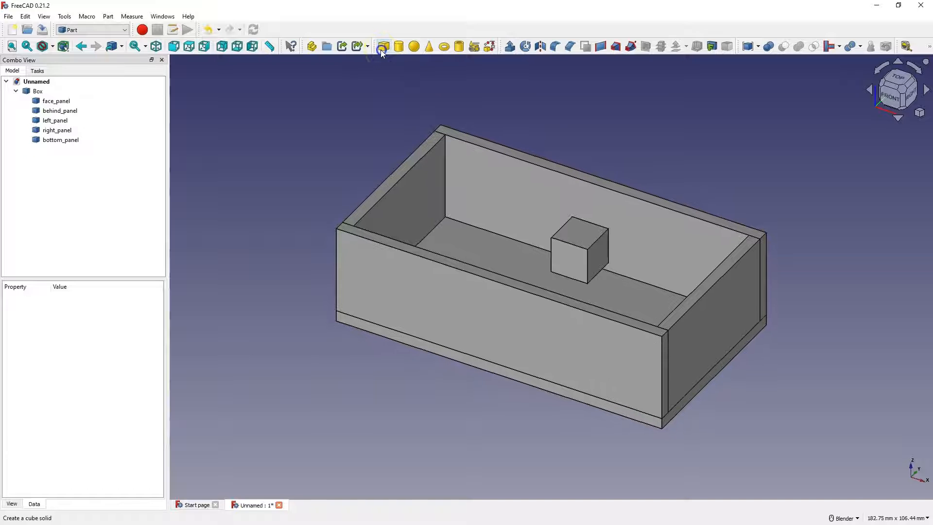
- Set the cube's length to 3 mm, width to 46 mm and height to 27 mm to form a divider panel
click(40, 152)
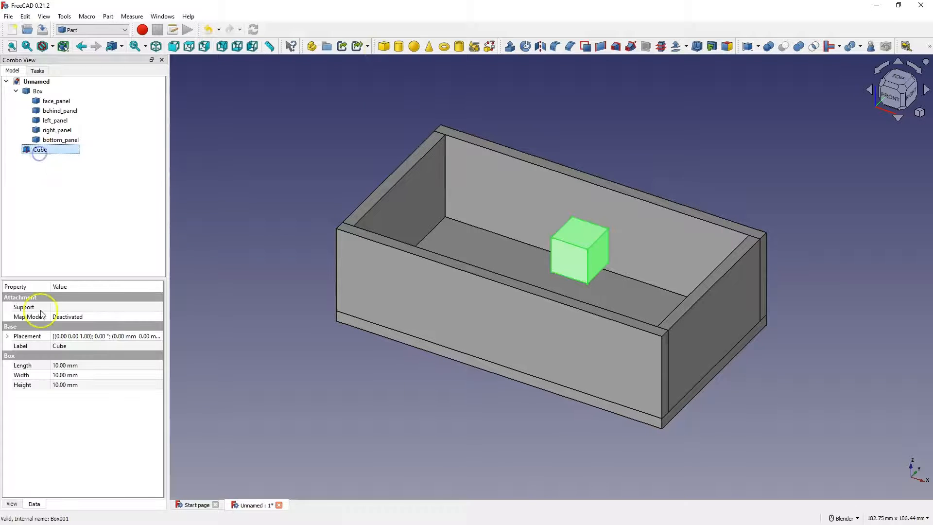
click(64, 366)
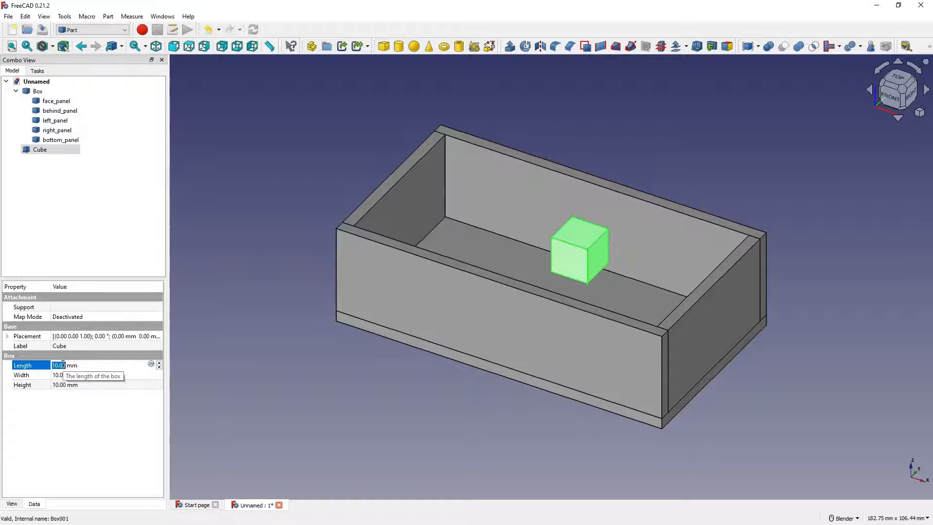
text(46)
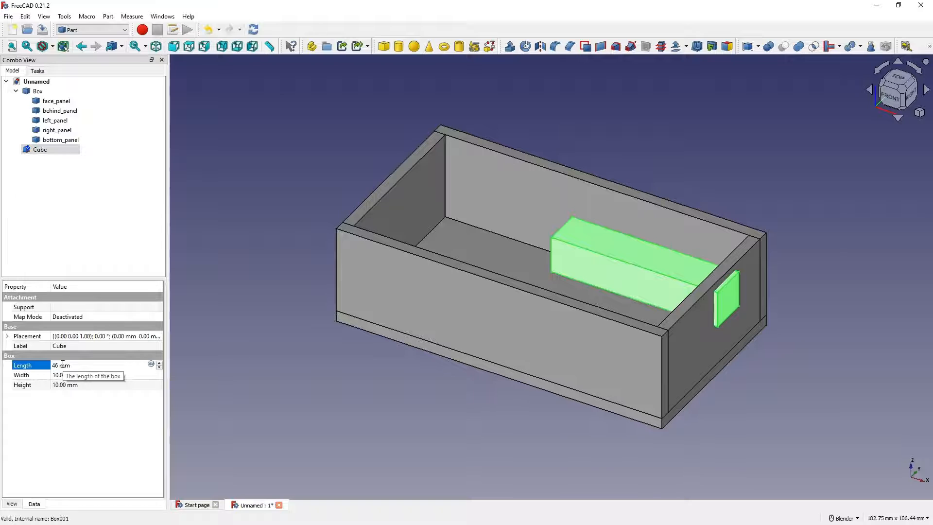
key(BackSpace)
key(BackSpace)
text(3)
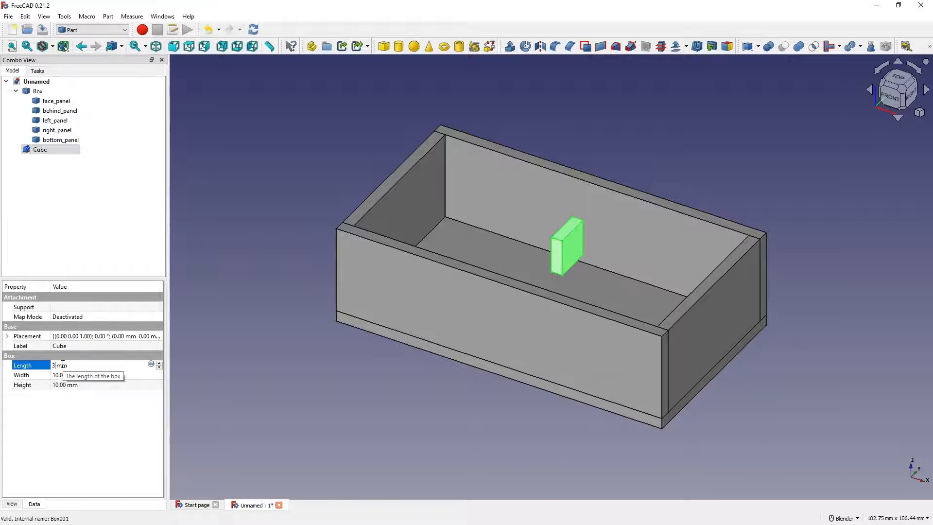
click(60, 375)
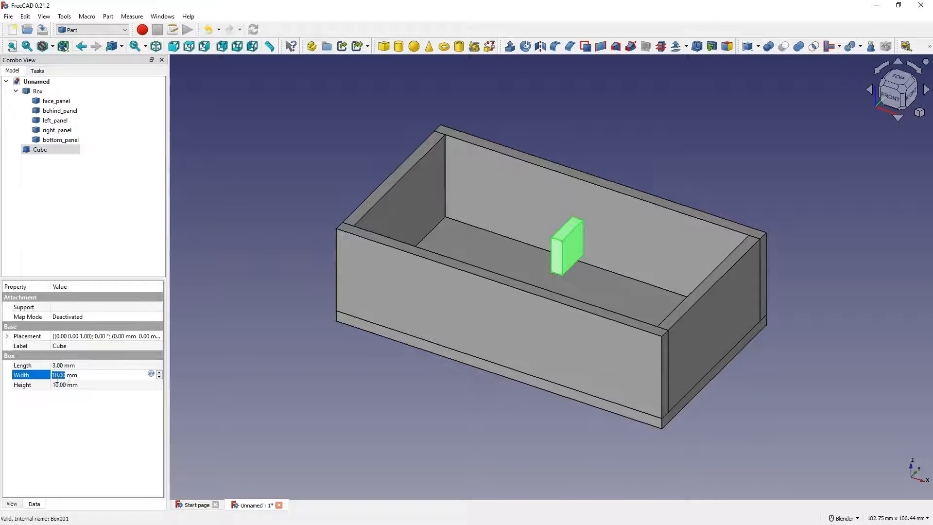
text(48)
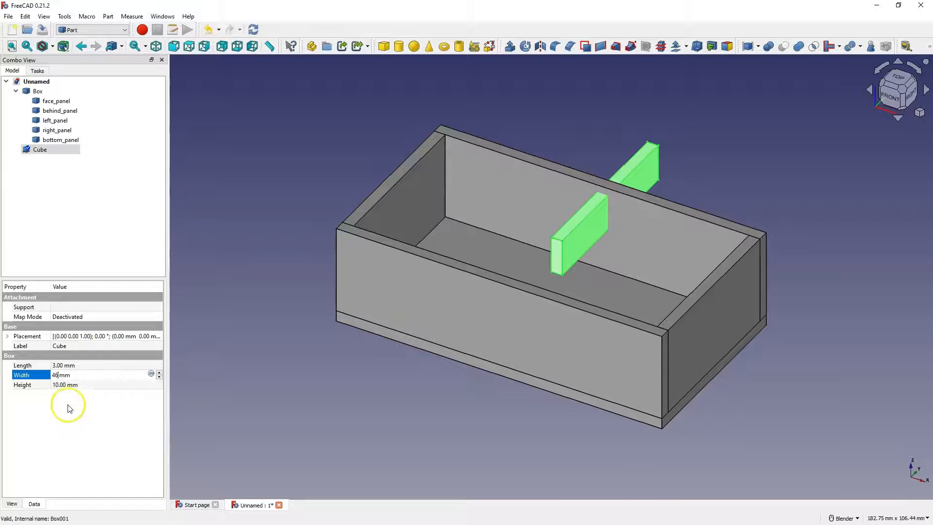
click(64, 385)
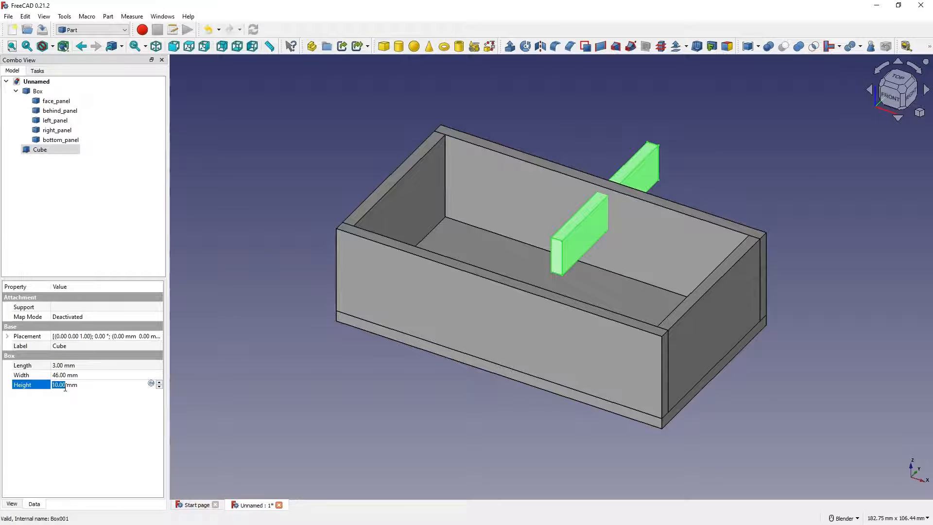
text(27)
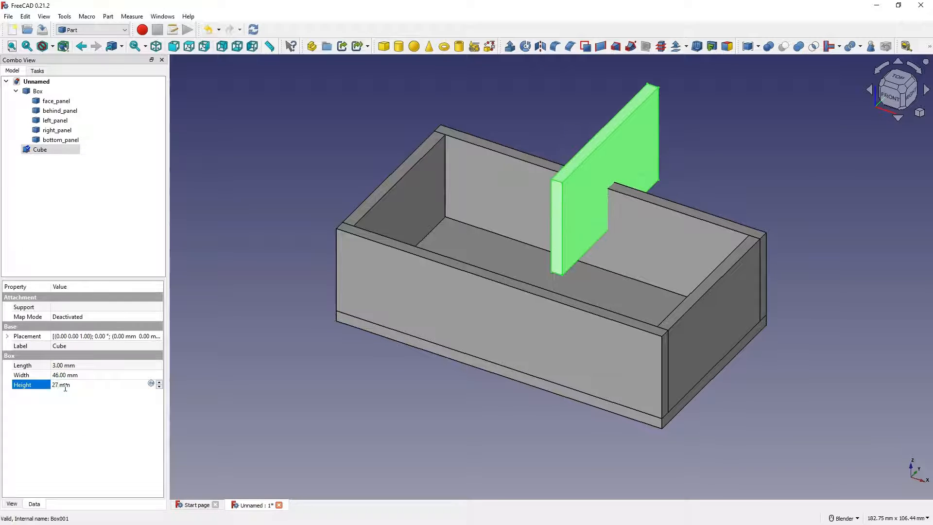
click(62, 365)
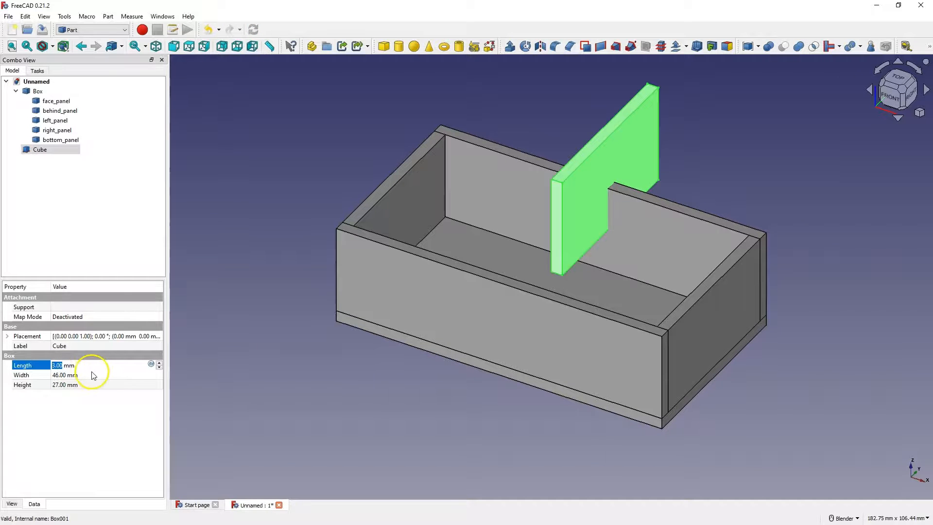
- Set the divider cube's Y position to -23 mm to place it between the front and rear panels
mouse_move(486, 311)
middle_down()
mouse_move(533, 331)
mouse_move(502, 354)
mouse_move(438, 296)
mouse_move(488, 300)
middle_up()
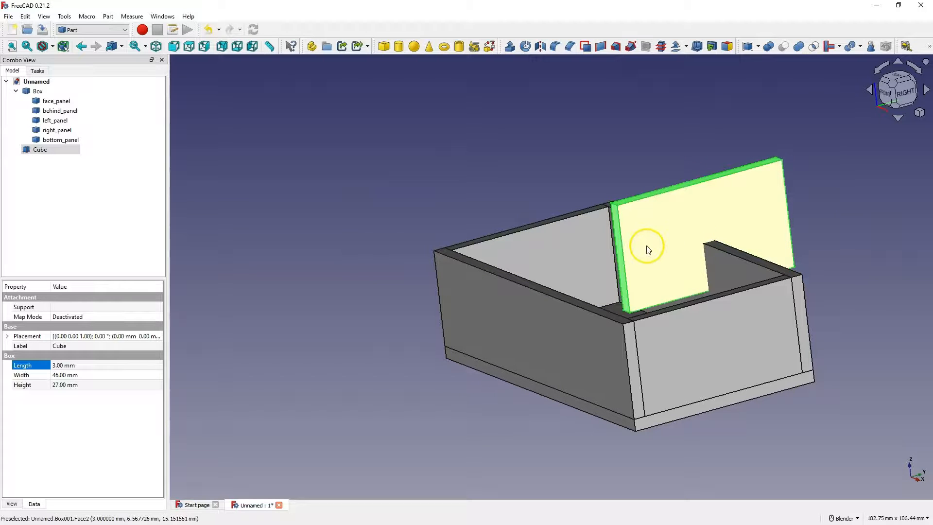
click(7, 336)
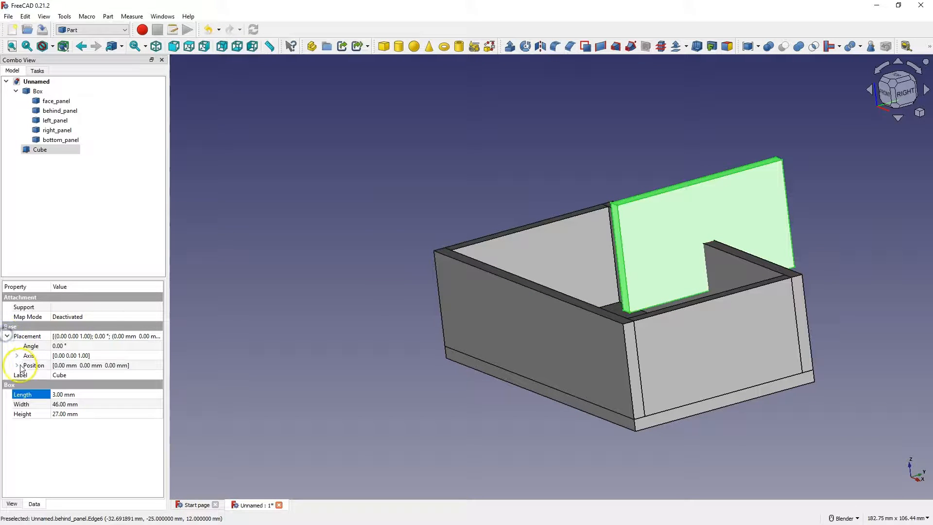
click(18, 365)
click(59, 376)
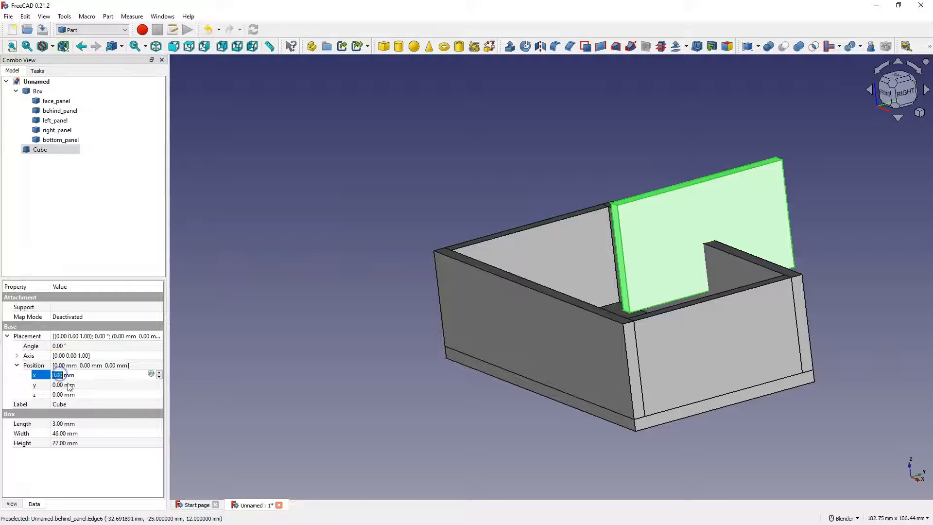
click(59, 385)
scroll(58, 384, down, 10)
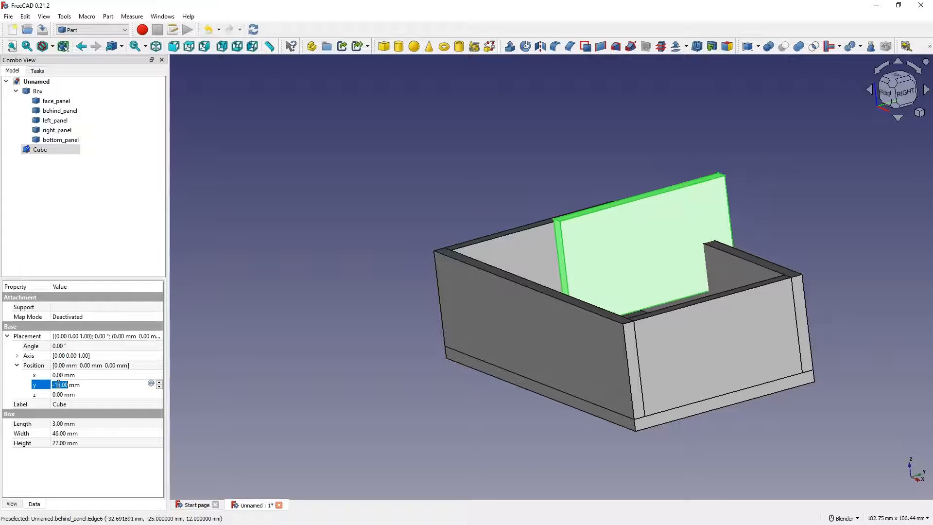
scroll(58, 384, down, 14)
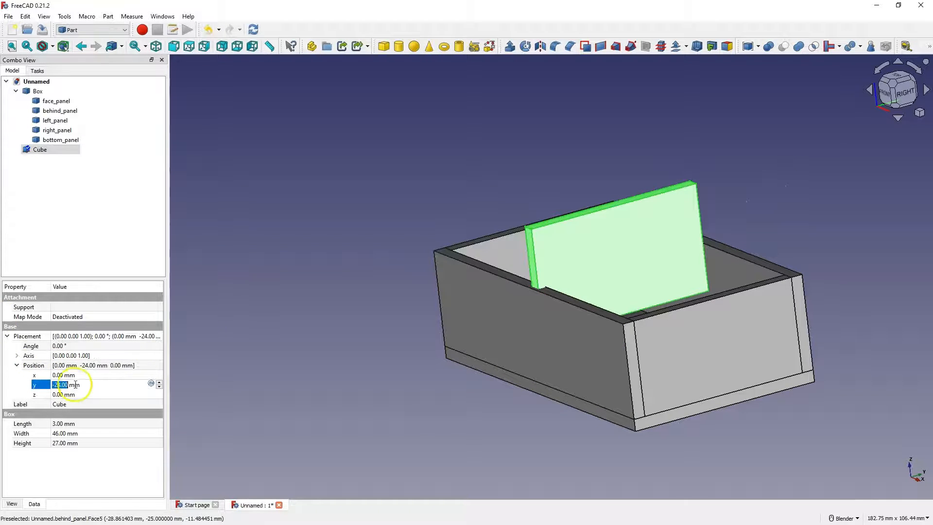
scroll(71, 385, up, 1)
middle_drag(633, 331, 558, 361)
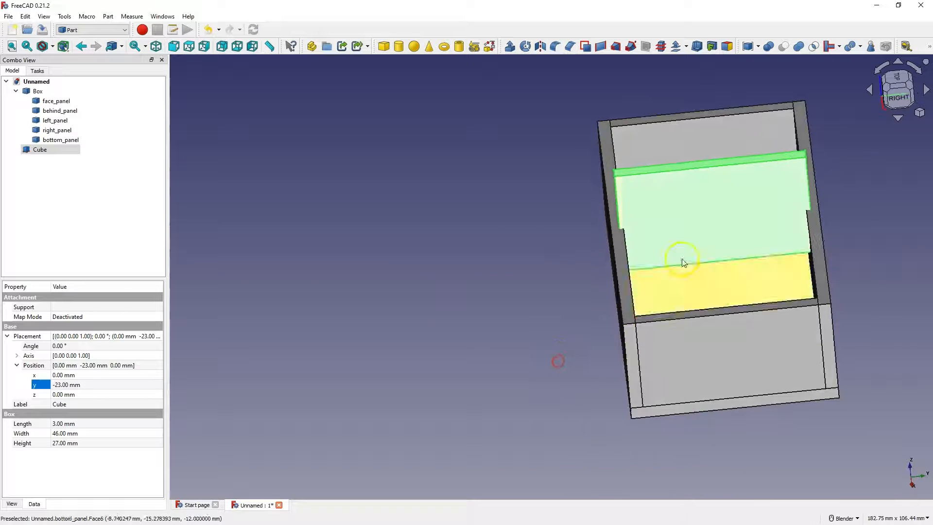
- Set the divider cube's width to 44 mm and its Y position to -22 mm so it fits between the long panels
click(57, 434)
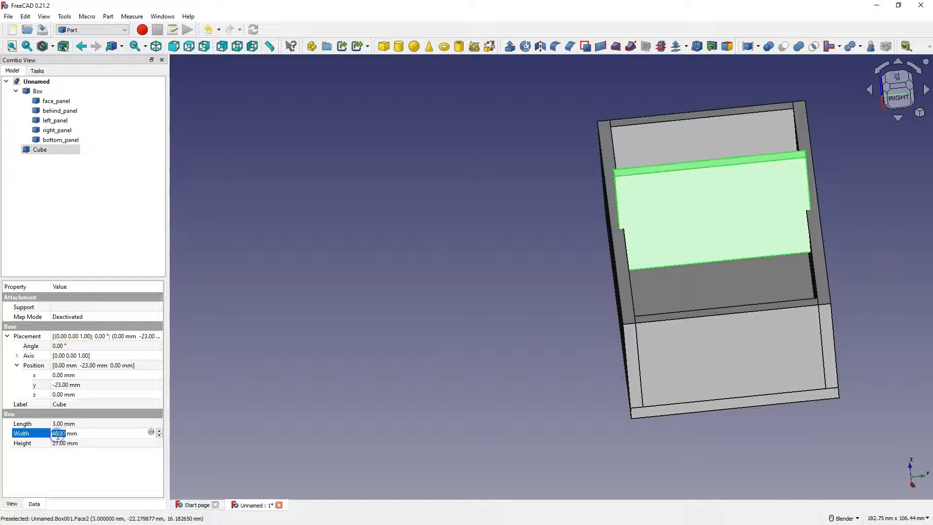
text(44)
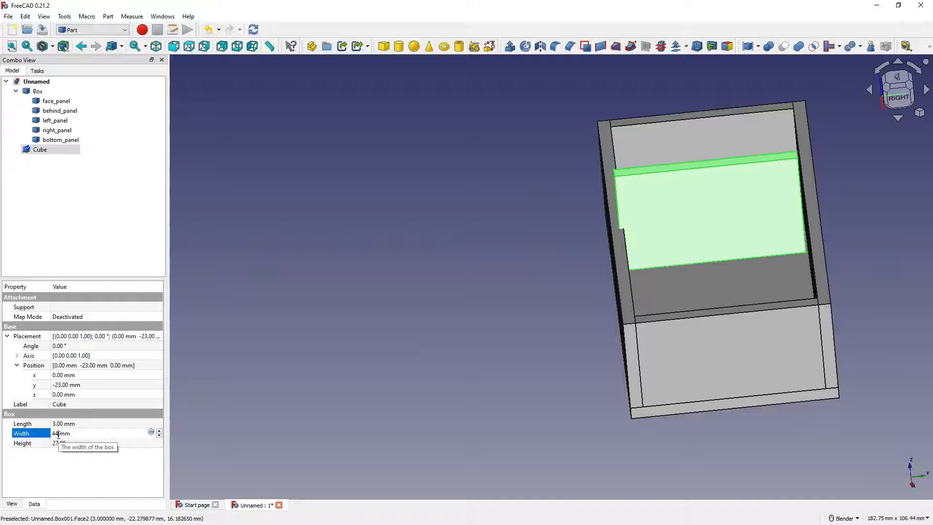
click(65, 385)
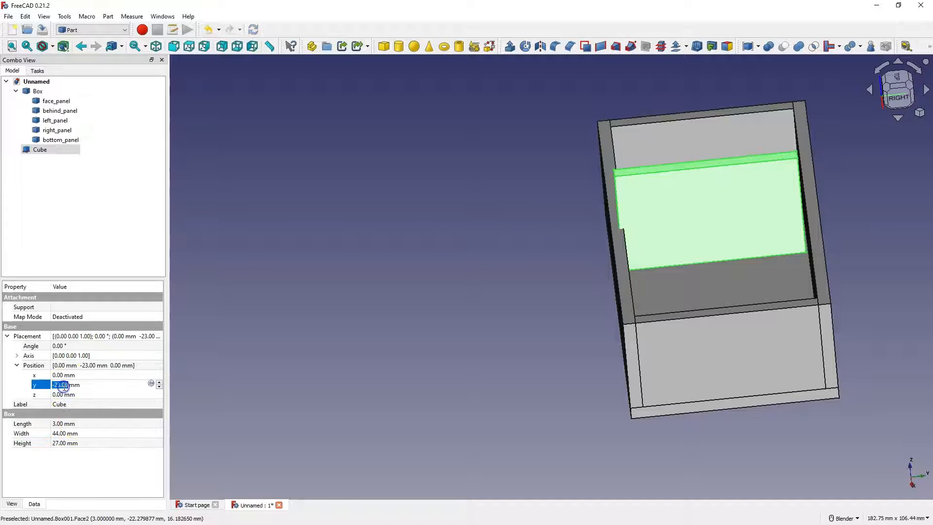
scroll(64, 387, up, 1)
middle_drag(698, 229, 712, 398)
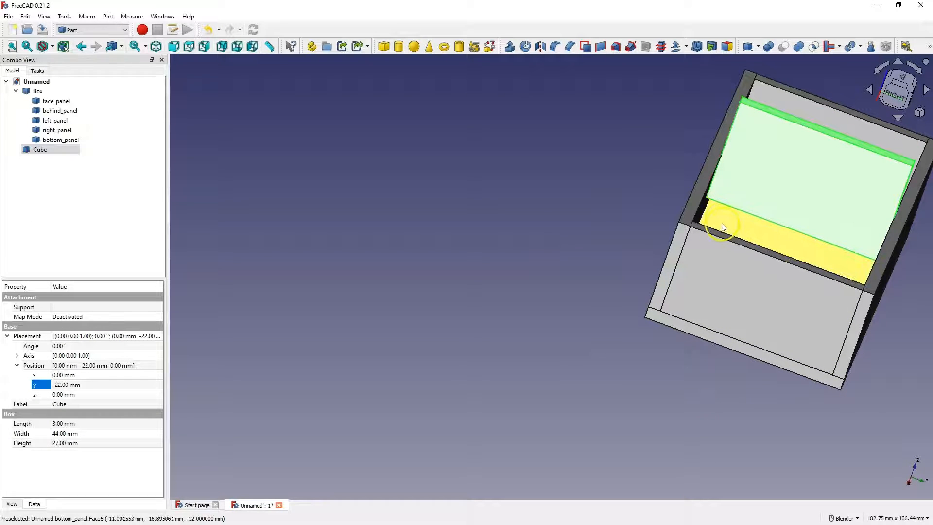
- Hide left_panel to open the view onto the divider cube from that end of the box
click(54, 140)
click(55, 130)
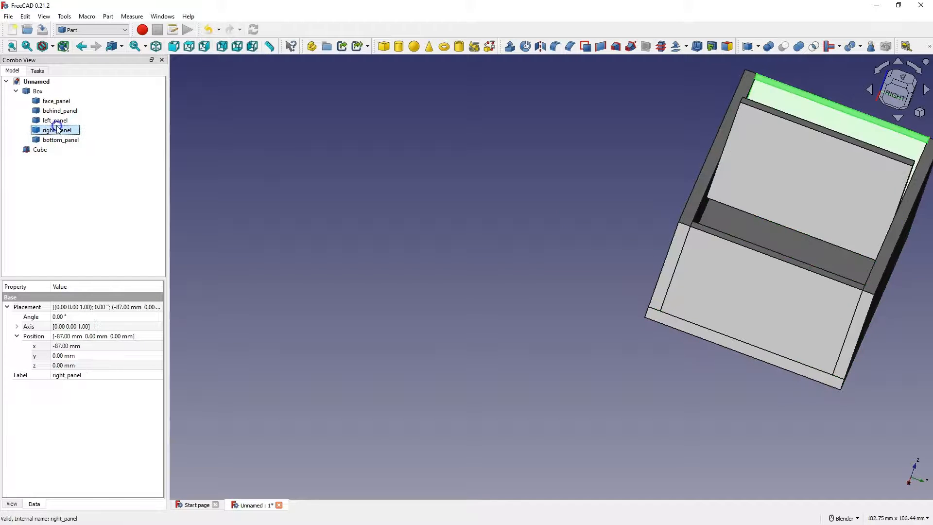
click(55, 120)
click(362, 183)
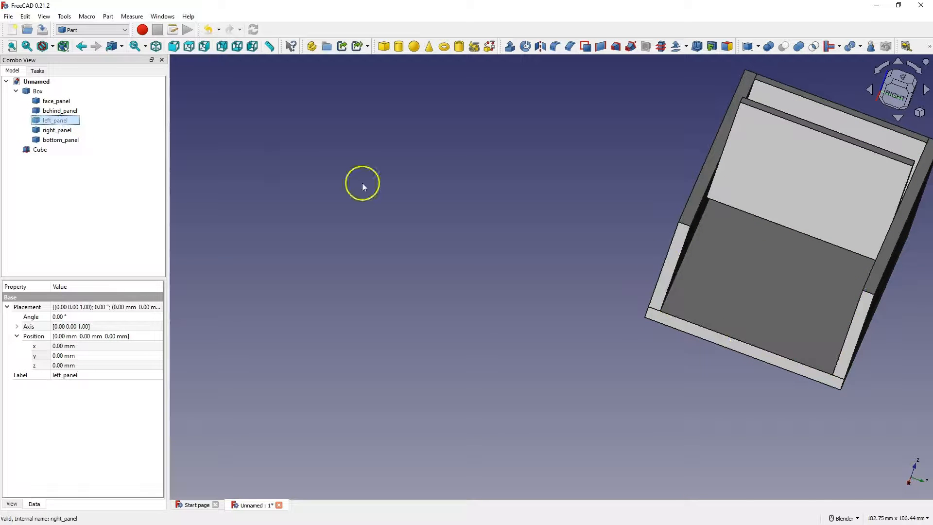
- Set the divider cube's Z position to -12 mm so it rests on the bottom panel
scroll(778, 229, down, 2)
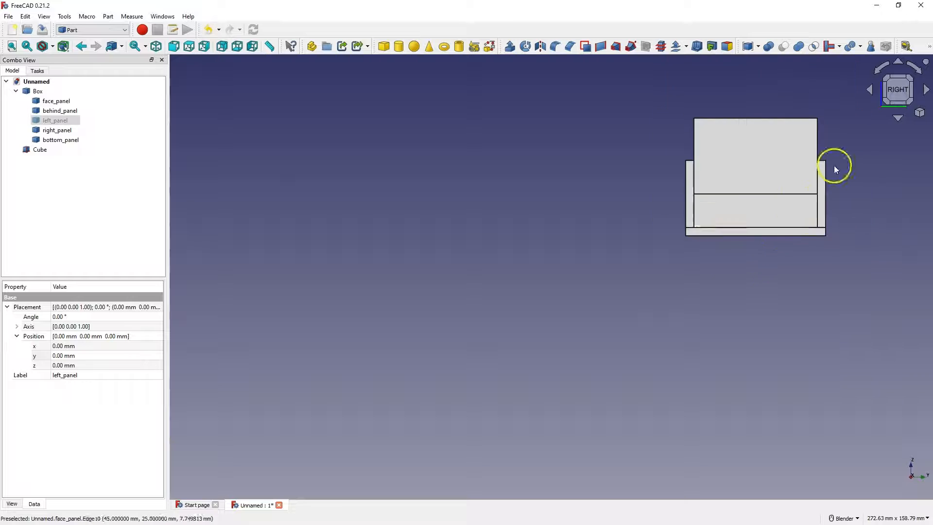
scroll(834, 165, up, 2)
click(37, 151)
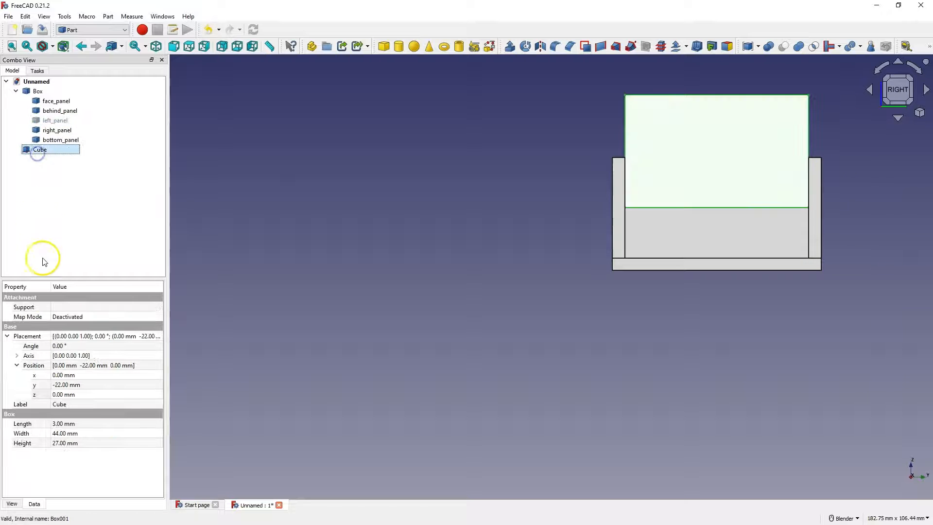
click(61, 395)
scroll(61, 396, down, 11)
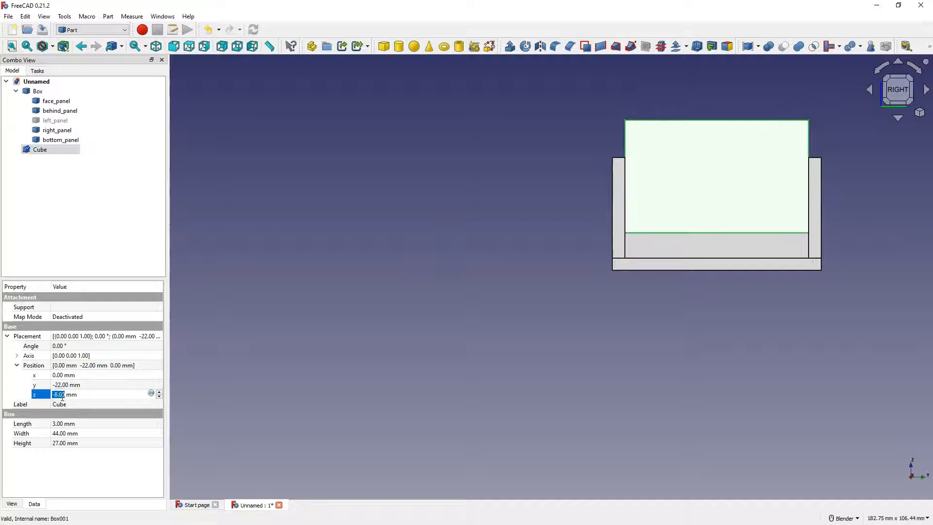
scroll(62, 396, down, 1)
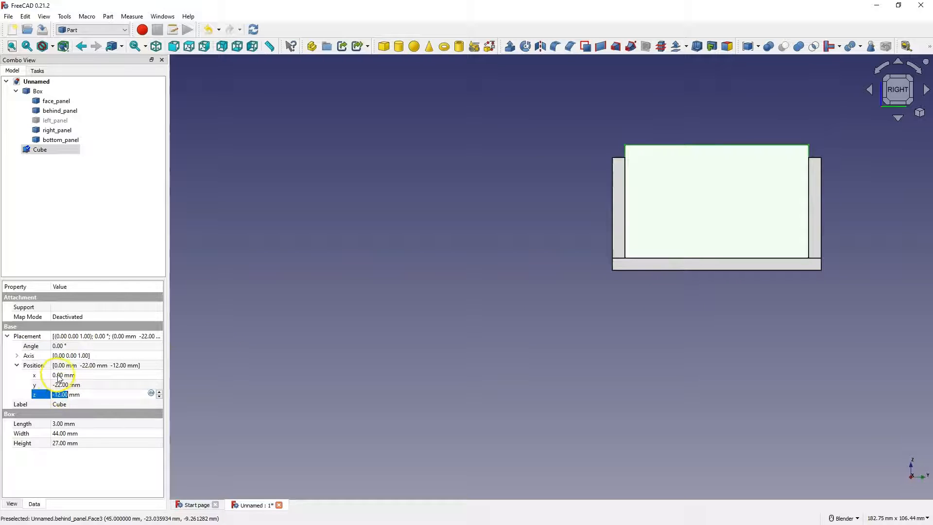
- Set the divider cube's height to 24 mm so it ends level with the box walls
click(61, 443)
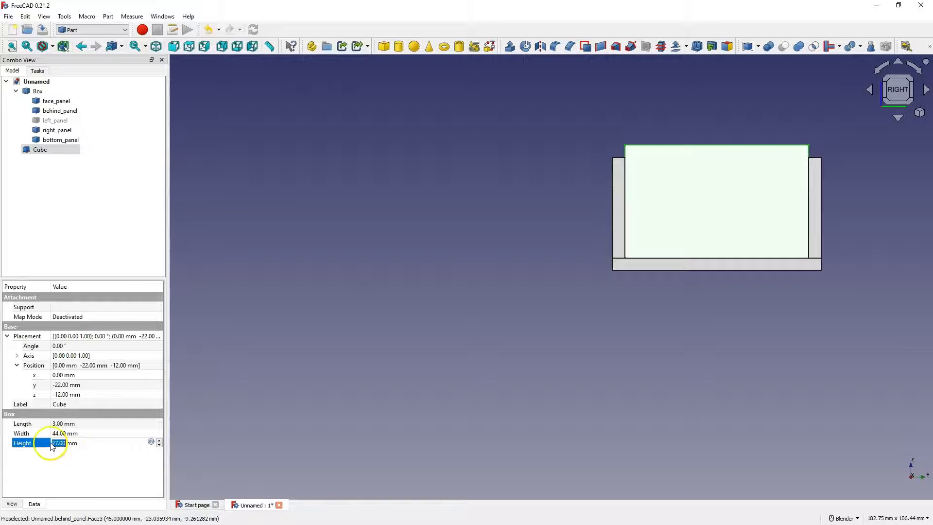
scroll(56, 442, down, 1)
scroll(56, 443, down, 2)
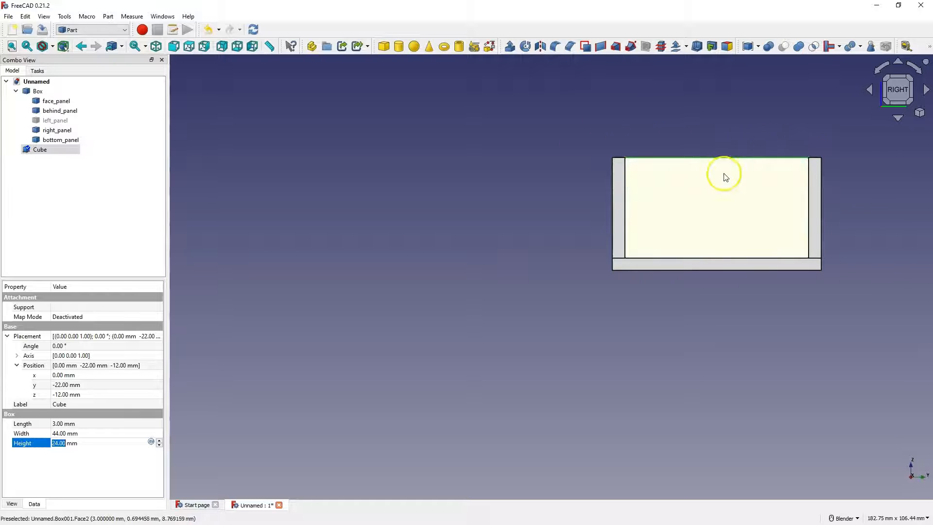
- Set the divider cube's X position to -21 mm to move it along the box towards the right panel
middle_drag(725, 175, 687, 248)
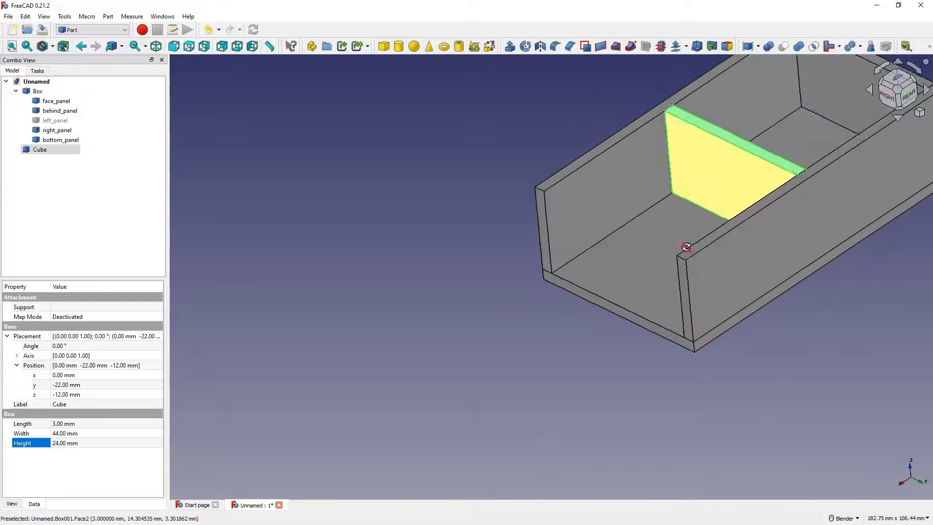
scroll(630, 260, down, 3)
click(56, 380)
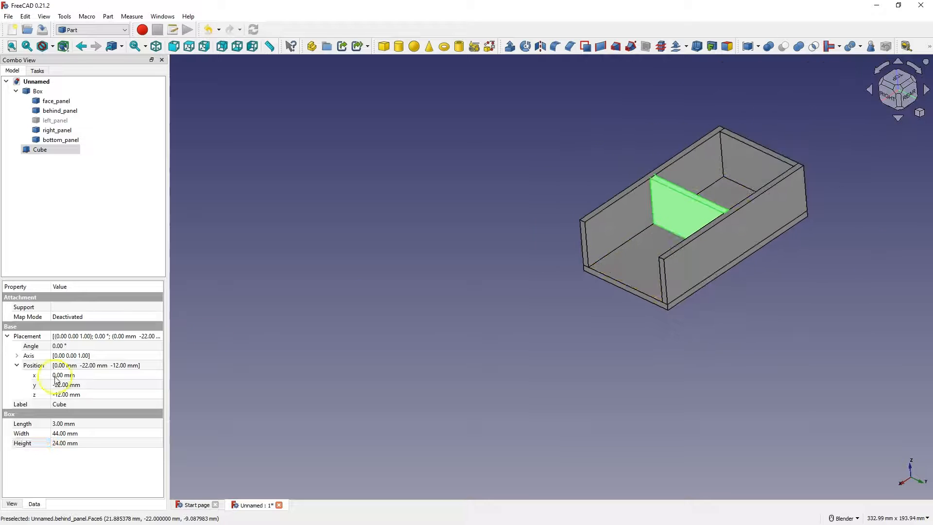
click(61, 375)
scroll(60, 375, down, 16)
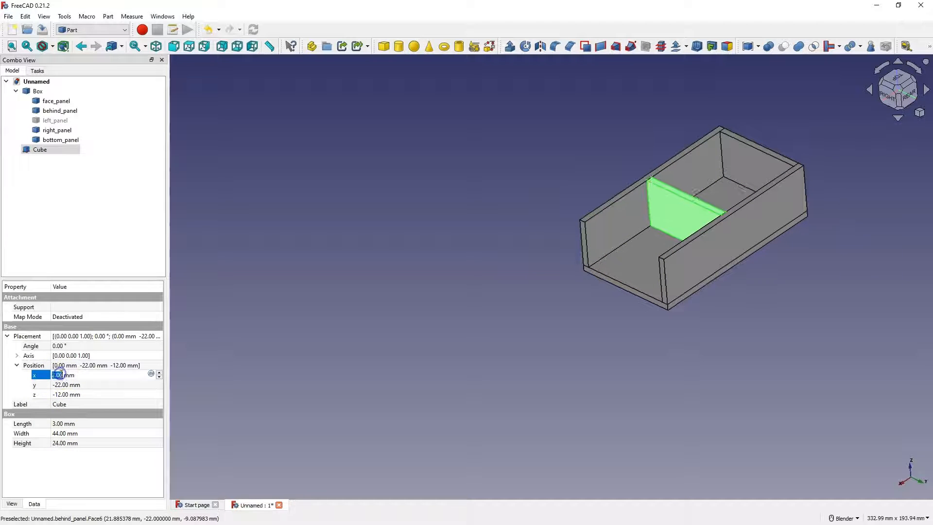
scroll(60, 374, down, 5)
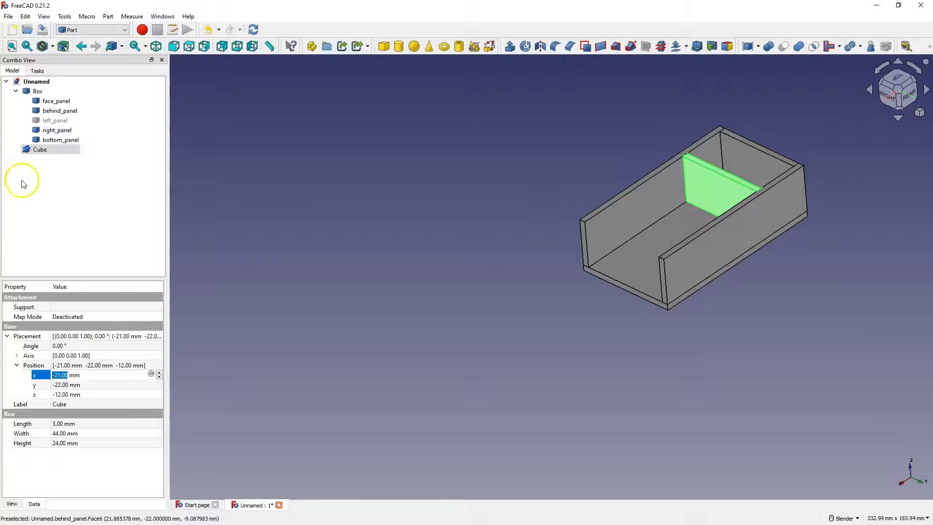
- Duplicate the divider cube and set the copy's X position to 12 mm to form a second divider
click(30, 149)
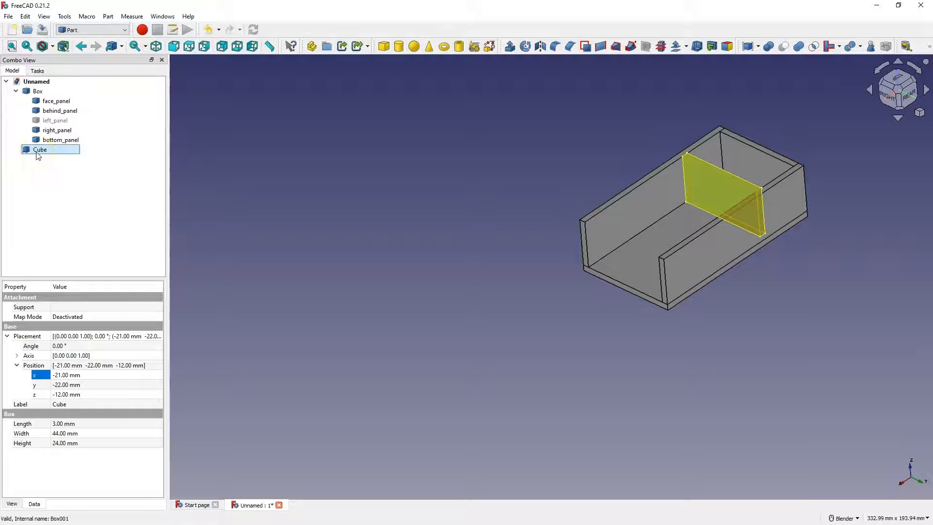
key(ctrl+c)
key(ctrl+v)
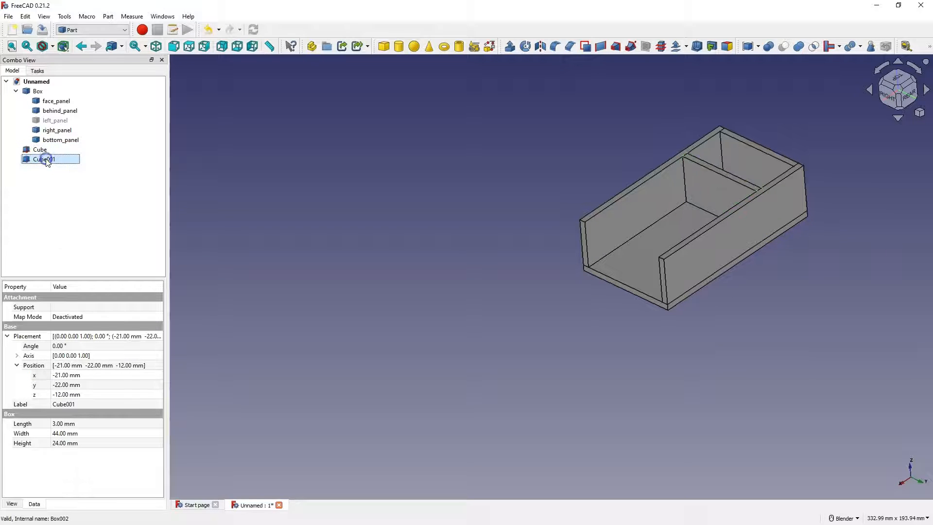
click(58, 376)
scroll(58, 376, up, 20)
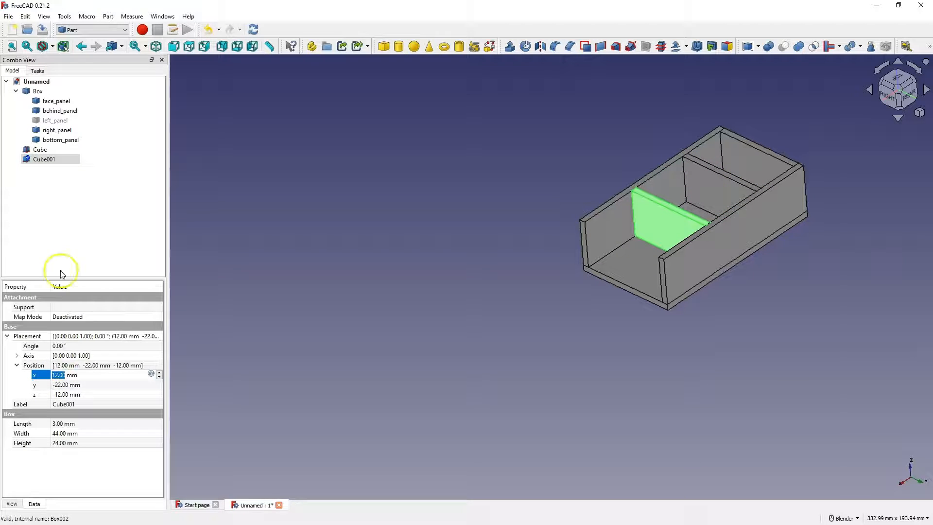
- Make left_panel visible again and switch to the Laser Cut Interlocking workbench
click(52, 121)
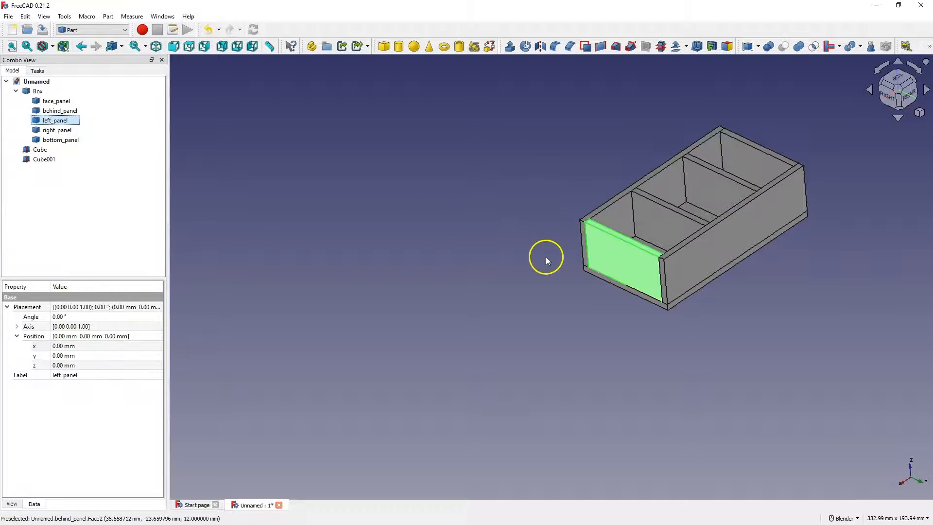
click(98, 30)
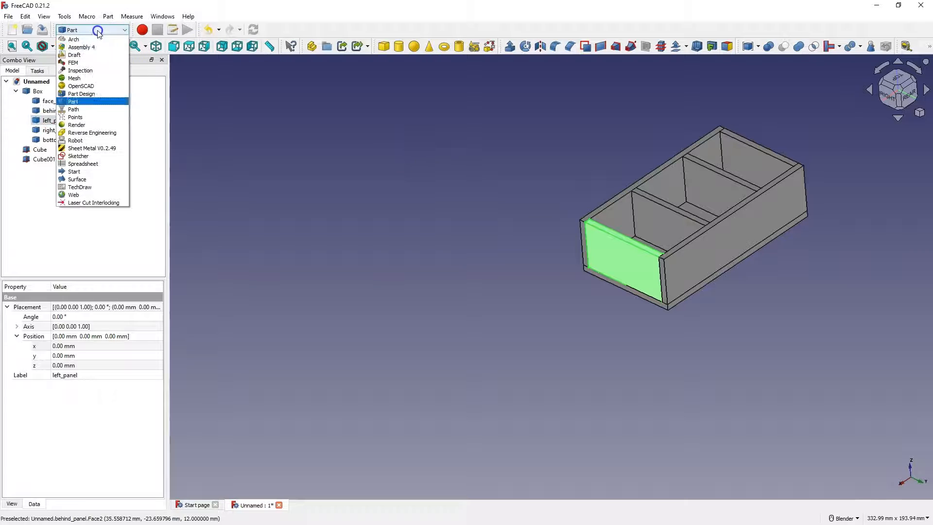
click(88, 203)
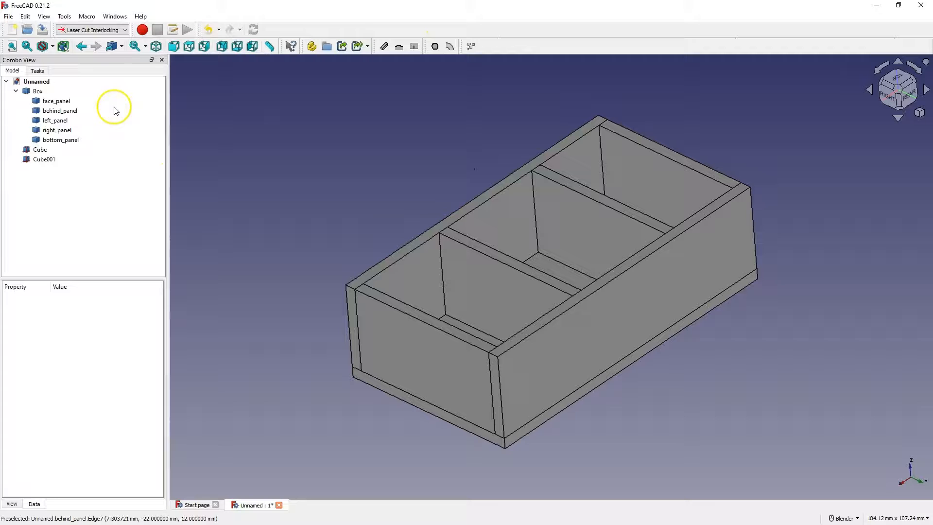
- Start the interlocking tab tool with all five box panels and both divider cubes added as parts
click(56, 100)
shift+click(43, 160)
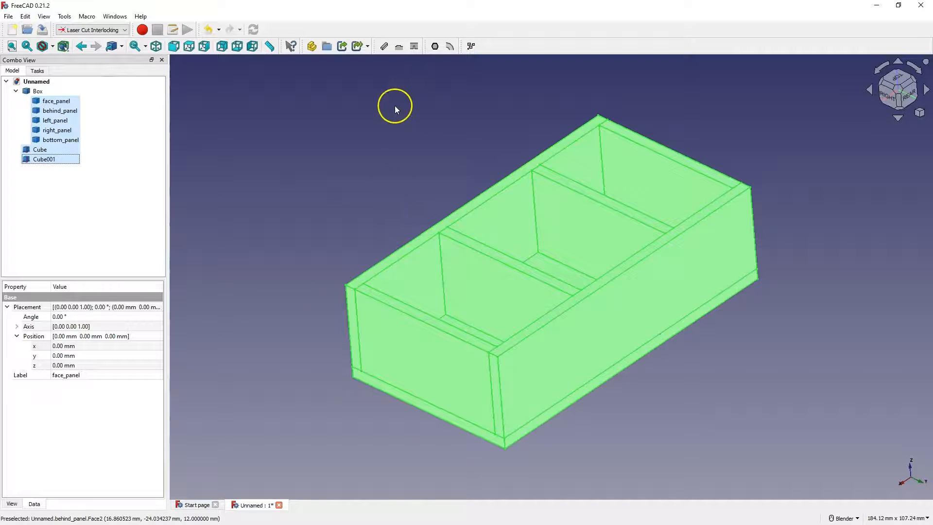
click(399, 48)
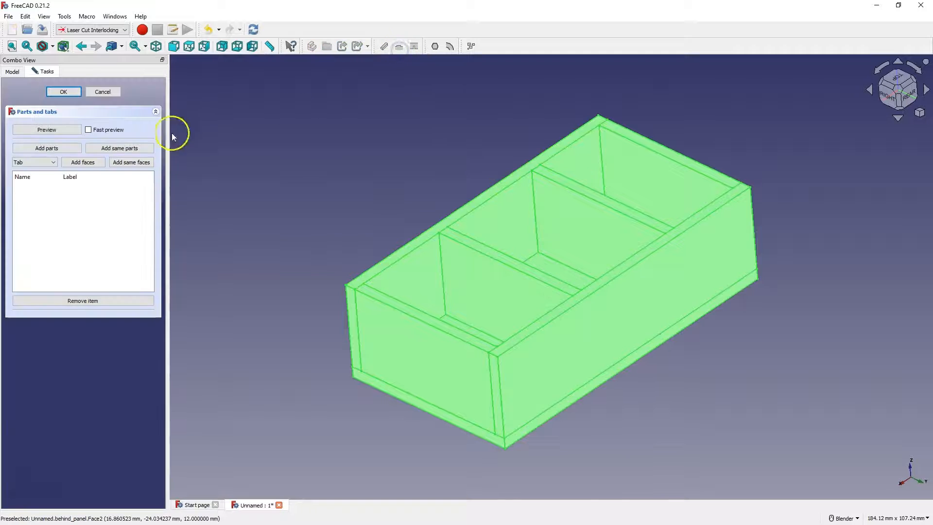
click(62, 149)
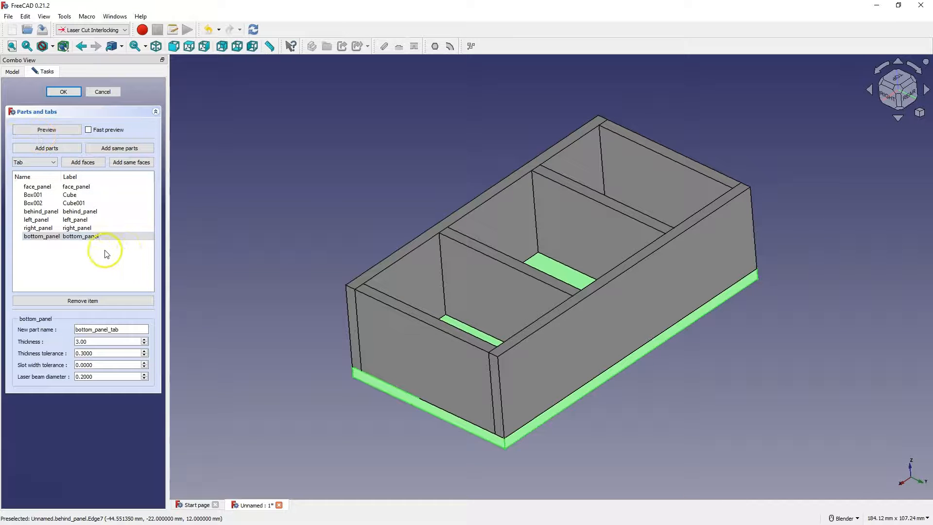
- Hide bottom_panel and add the bottom edge faces of the four walls and both dividers as Tab faces with the same settings
click(77, 253)
click(50, 238)
key(space)
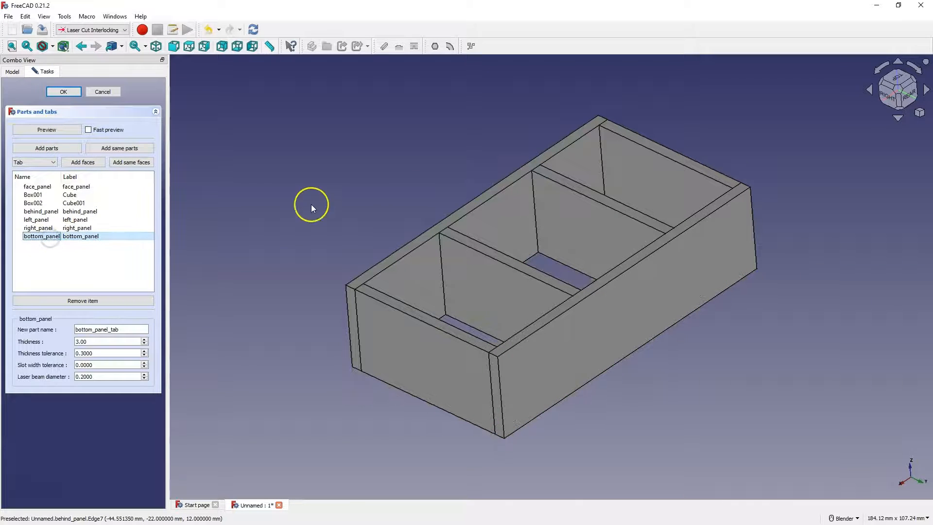
middle_drag(477, 252, 506, 149)
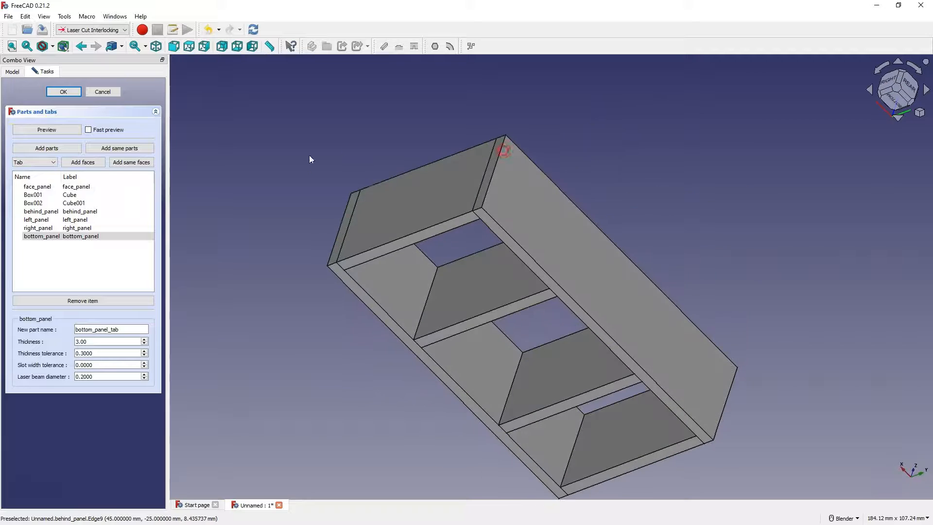
click(453, 230)
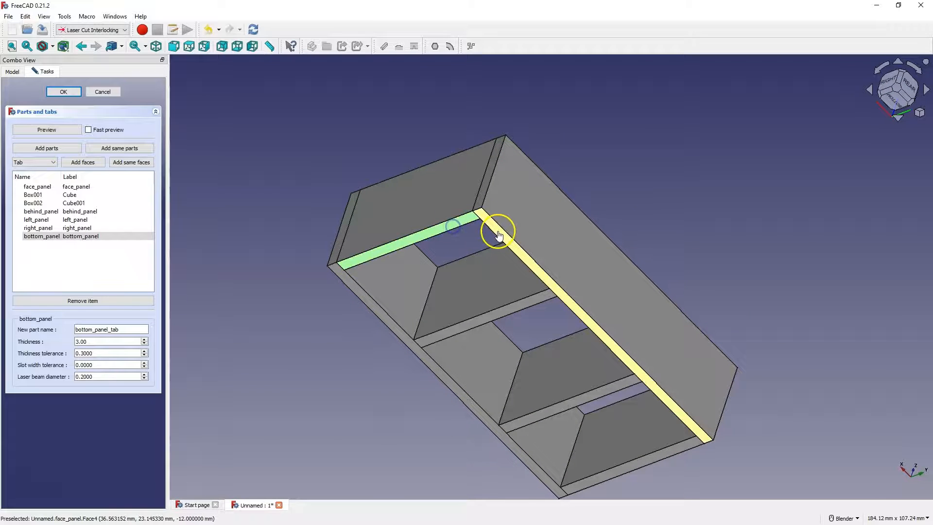
click(499, 234)
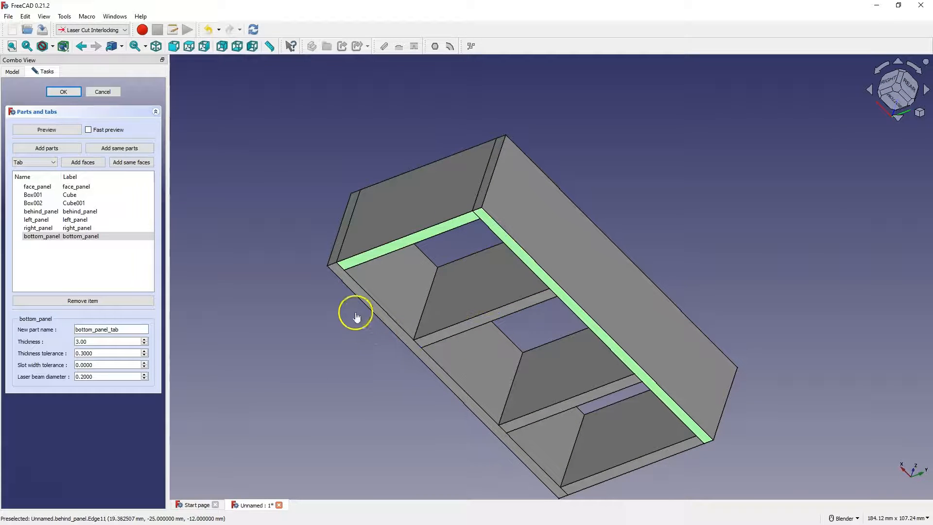
click(365, 299)
click(475, 326)
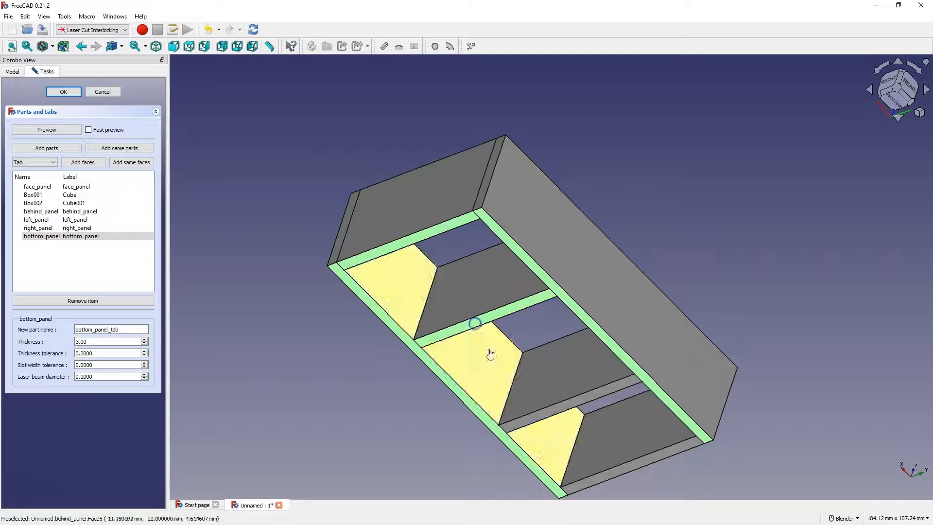
click(578, 402)
click(632, 466)
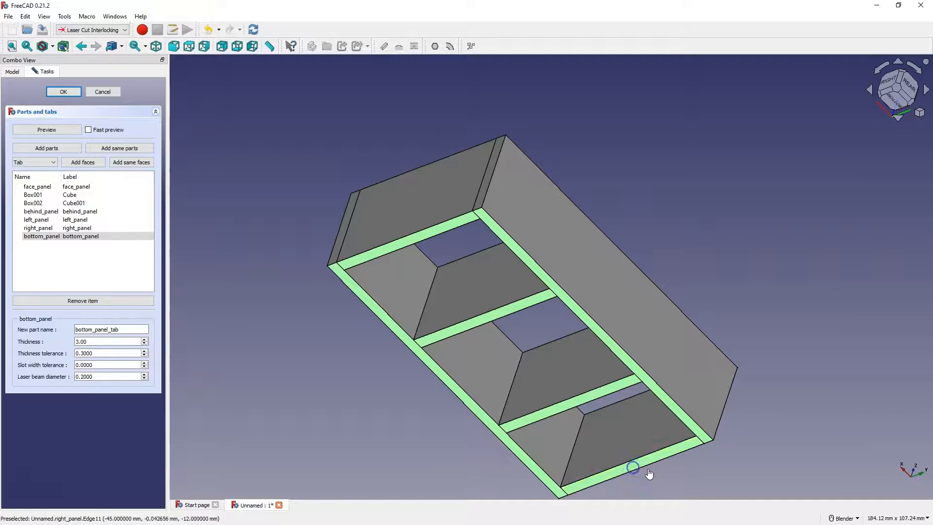
click(132, 165)
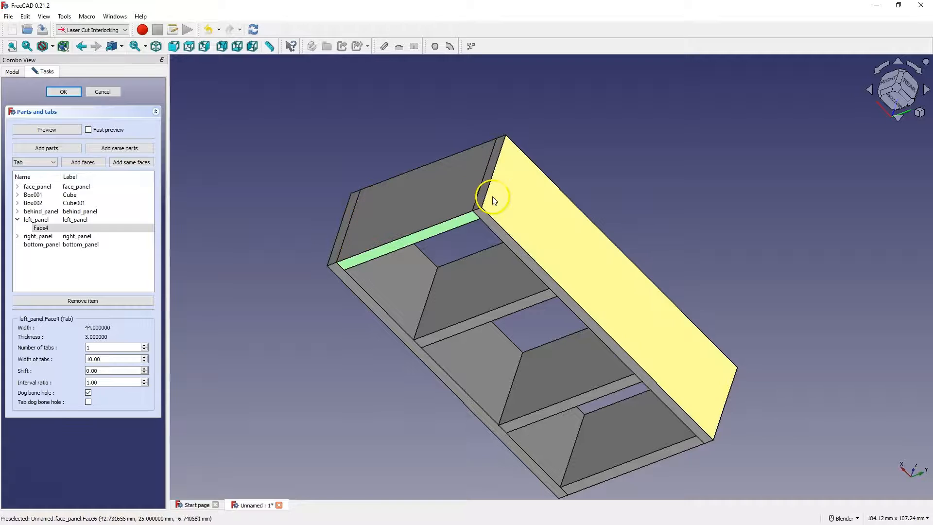
- Hide face_panel and add the exposed end faces of the left panel, right panel and both dividers as same-setting Tab faces
click(74, 211)
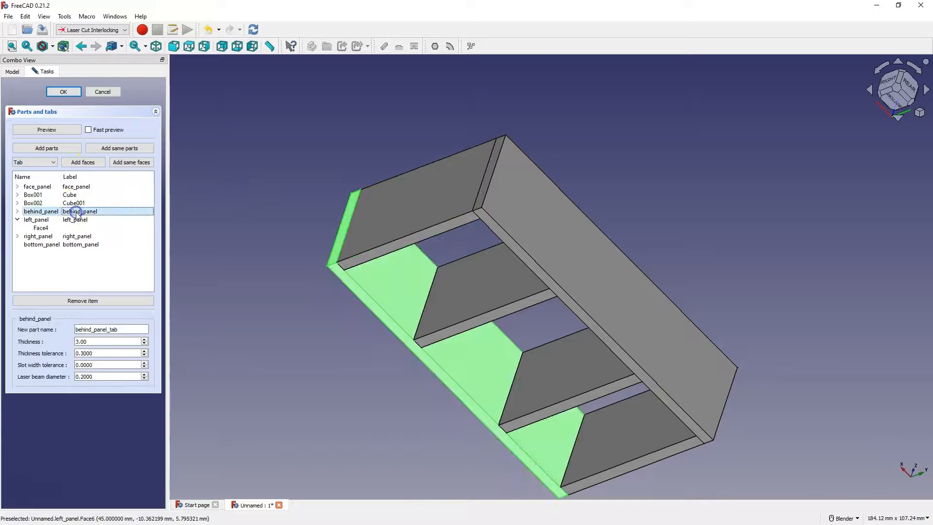
click(57, 237)
click(59, 188)
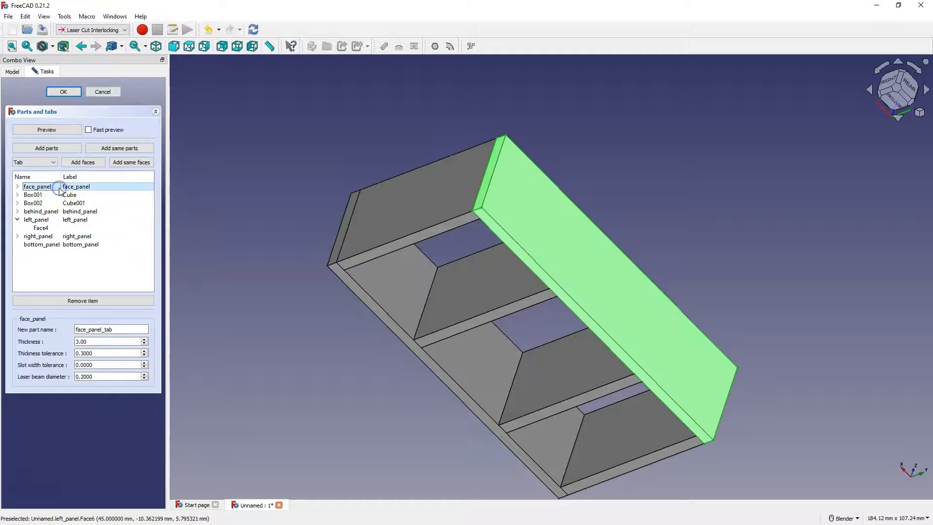
key(space)
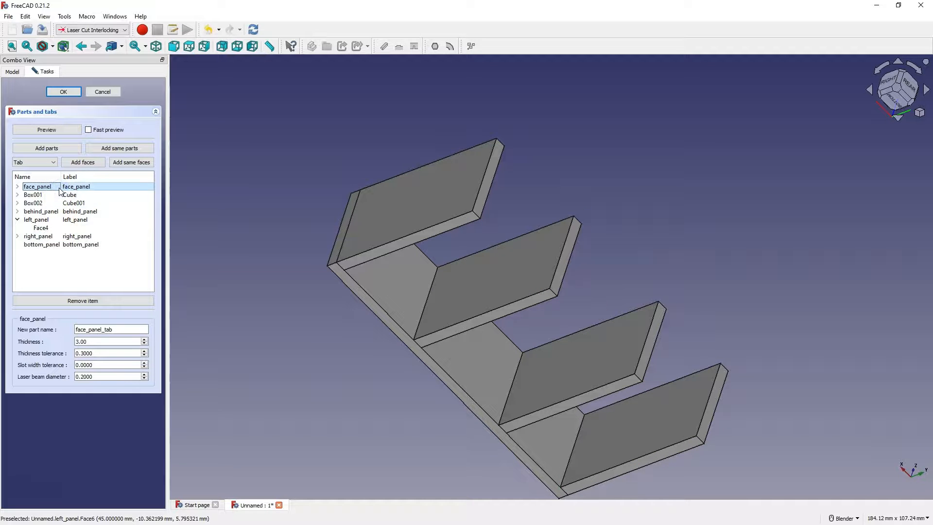
click(490, 185)
click(567, 256)
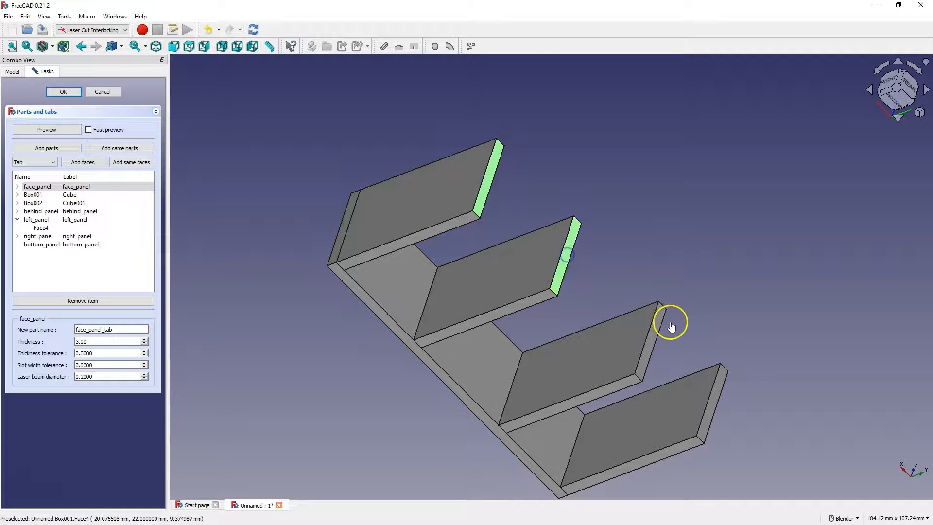
click(656, 325)
click(713, 403)
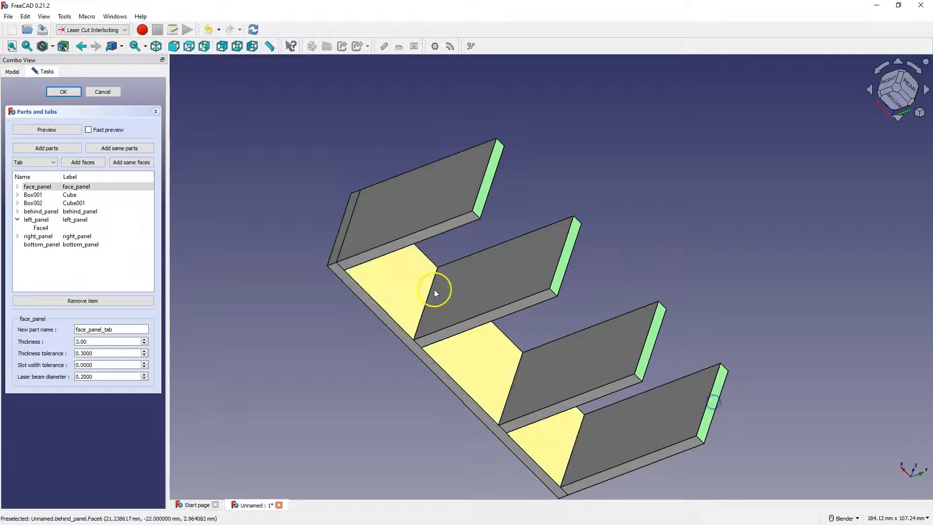
click(131, 163)
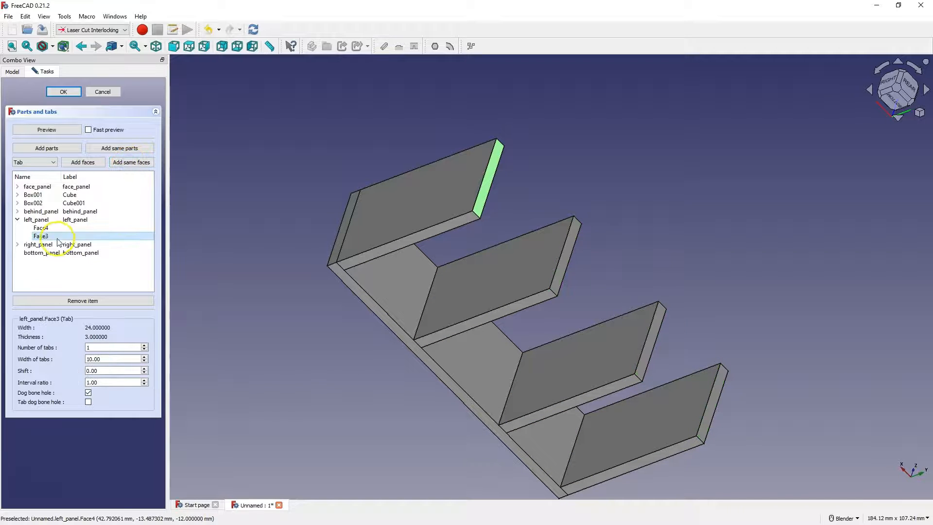
- Hide behind_panel and add the newly exposed end faces of the left panel, right panel and both dividers as same-setting Tab faces
click(37, 211)
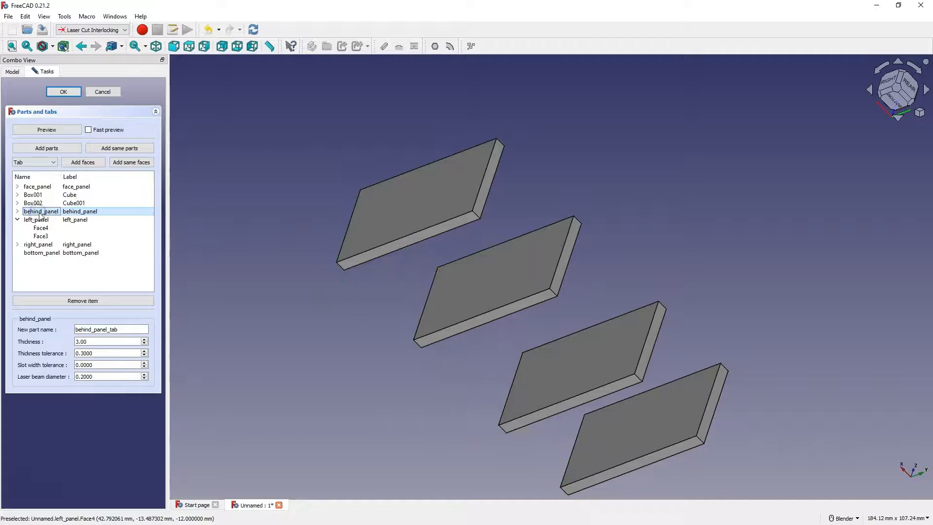
middle_drag(353, 153, 570, 224)
scroll(570, 224, down, 3)
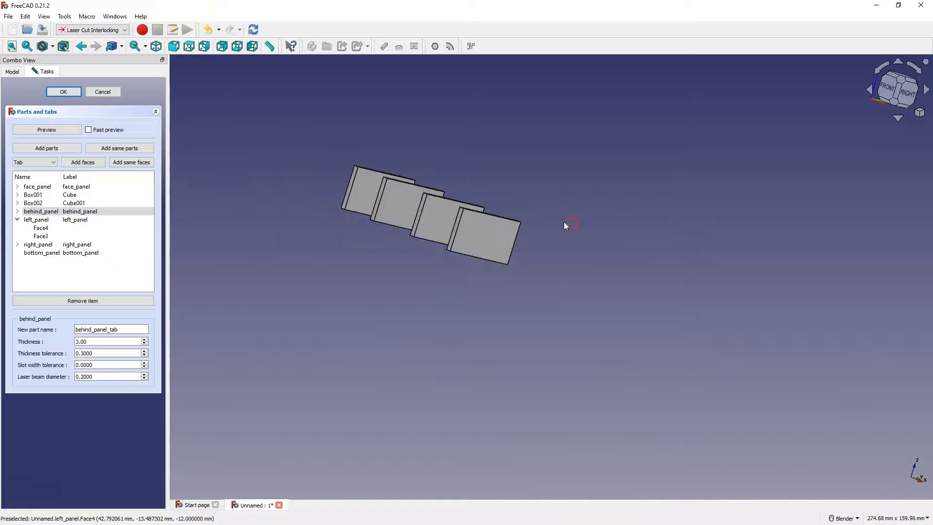
scroll(353, 189, up, 4)
click(355, 193)
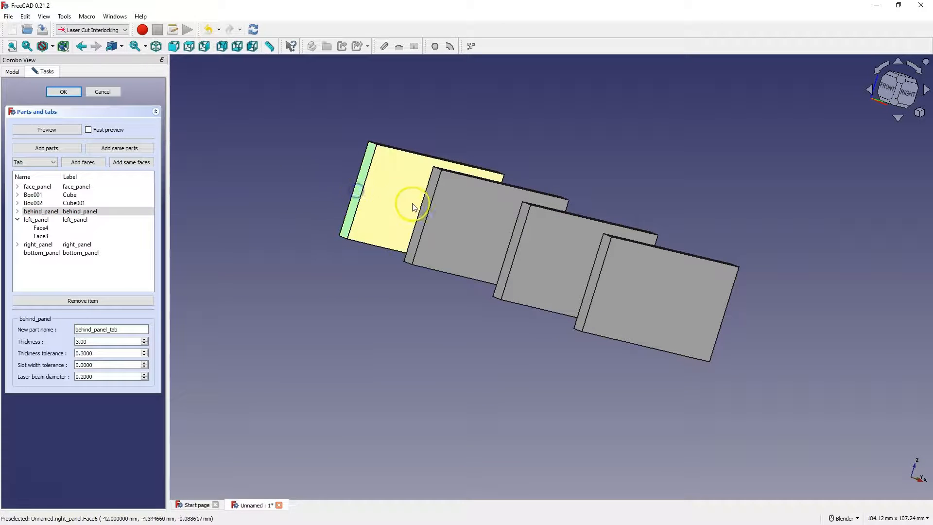
click(424, 218)
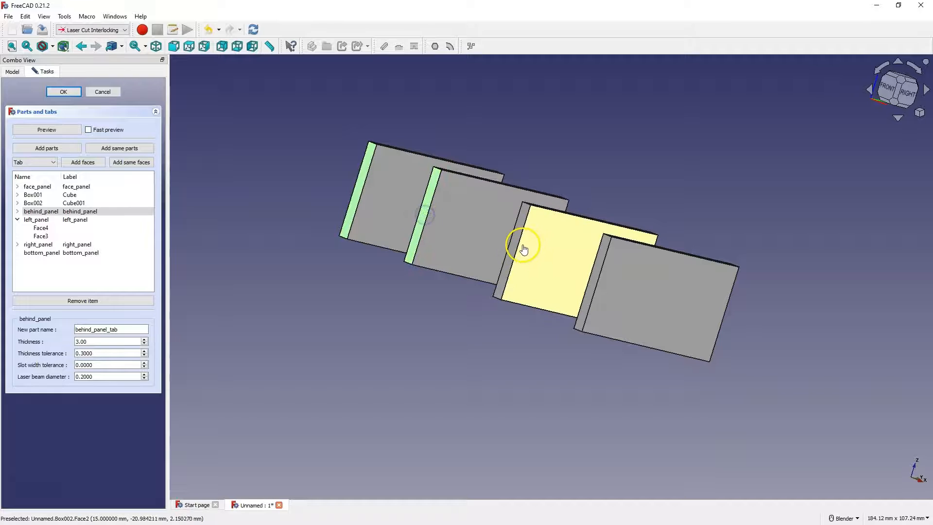
click(514, 243)
click(596, 273)
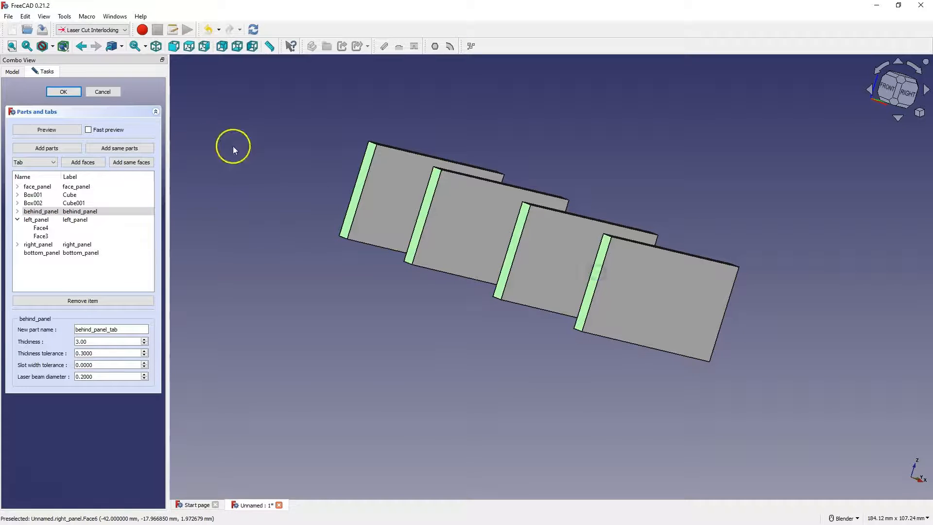
click(132, 163)
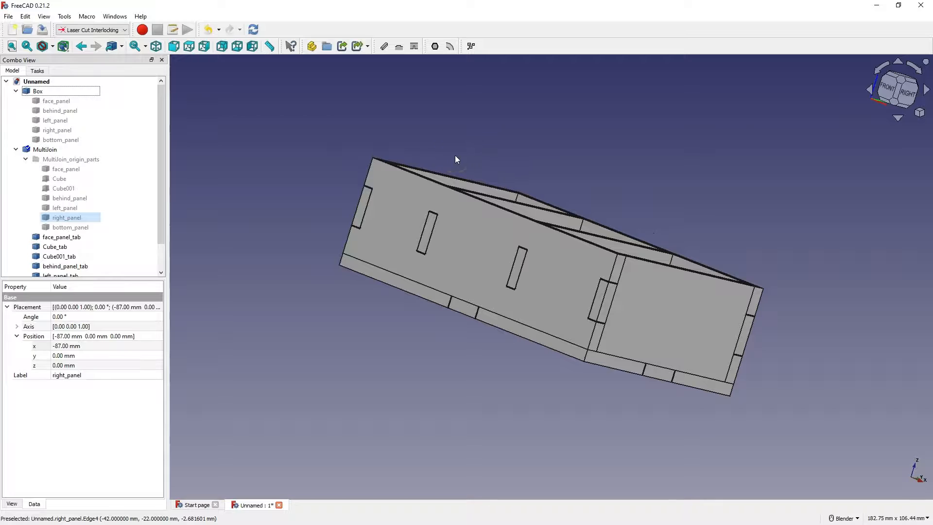
- Export all seven tabbed parts, from face_panel_tab through bottom_panel_tab, as flat 2D shapes for laser cutting
middle_drag(456, 159, 440, 92)
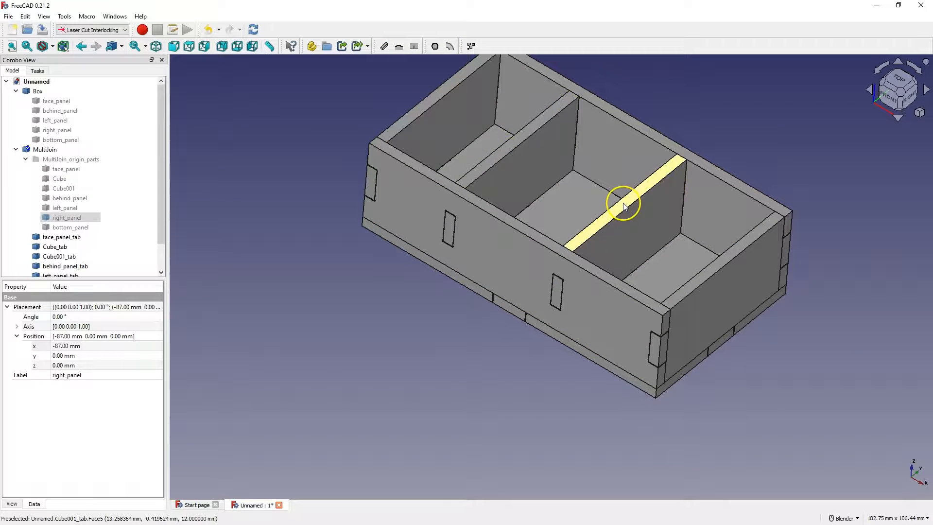
middle_drag(621, 267, 562, 229)
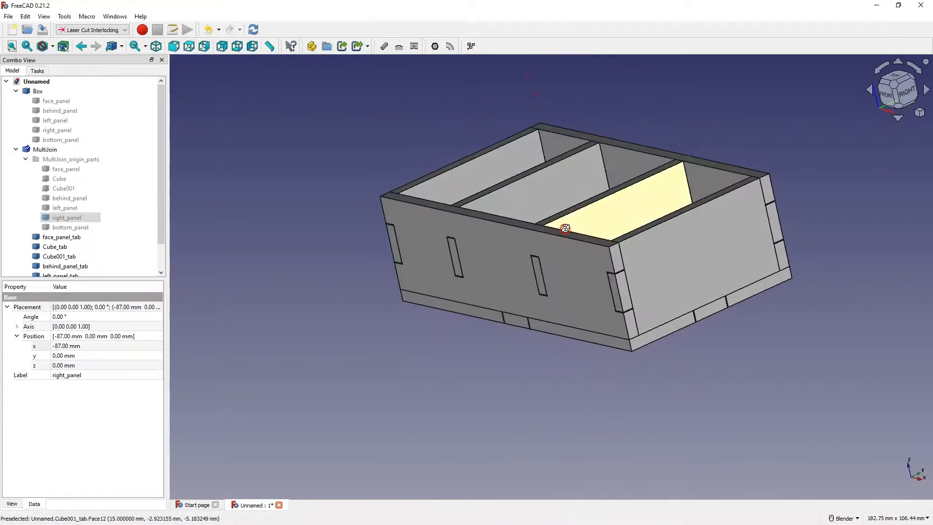
click(61, 237)
scroll(76, 239, down, 1)
shift+click(65, 266)
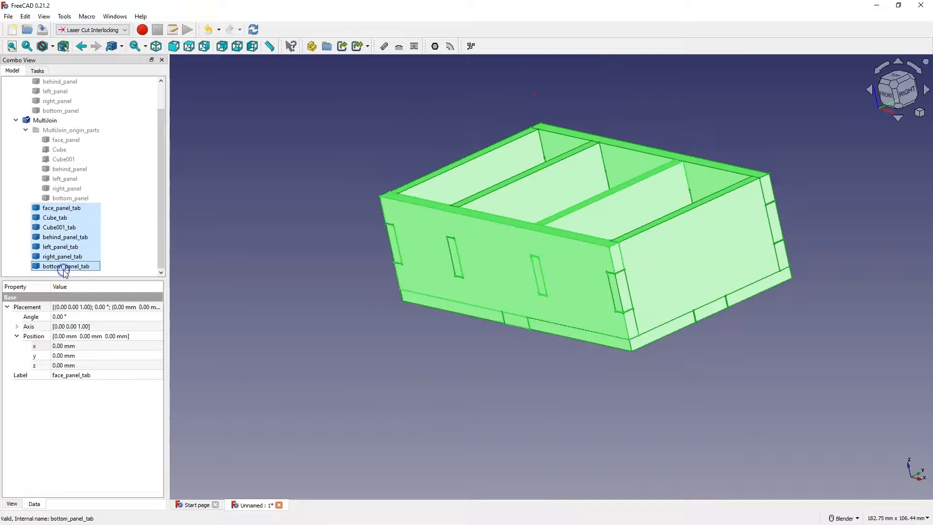
click(469, 51)
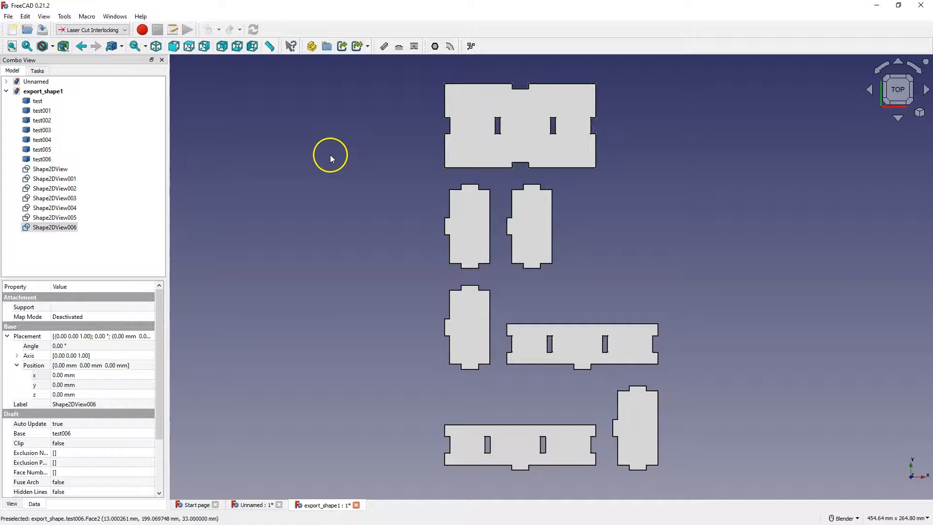
- Collapse the existing document trees and create a new document with a default 90 x 50 x 30 mm box of 3 mm thickness
click(6, 91)
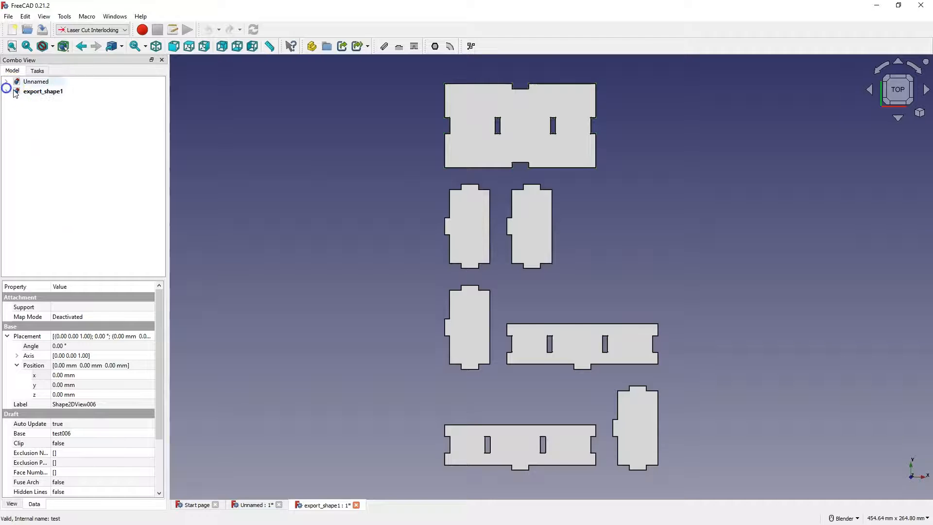
click(6, 81)
click(16, 149)
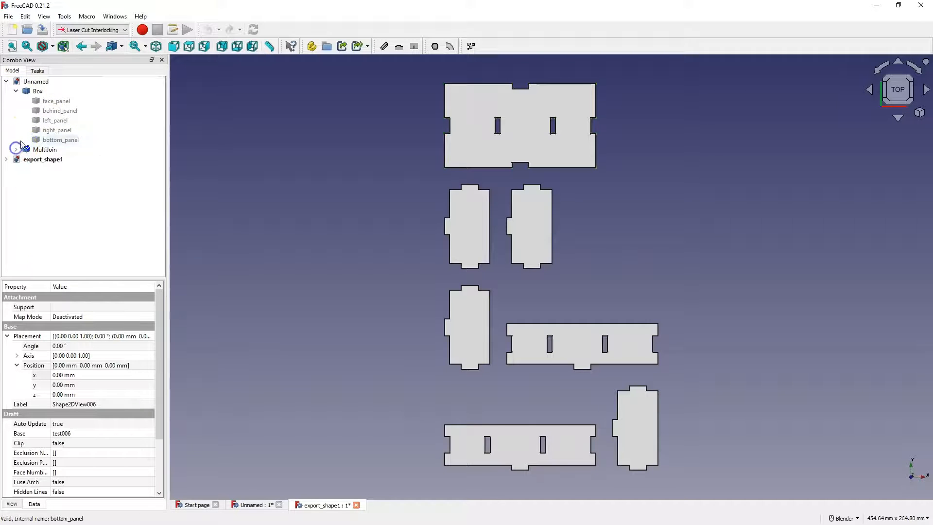
click(6, 81)
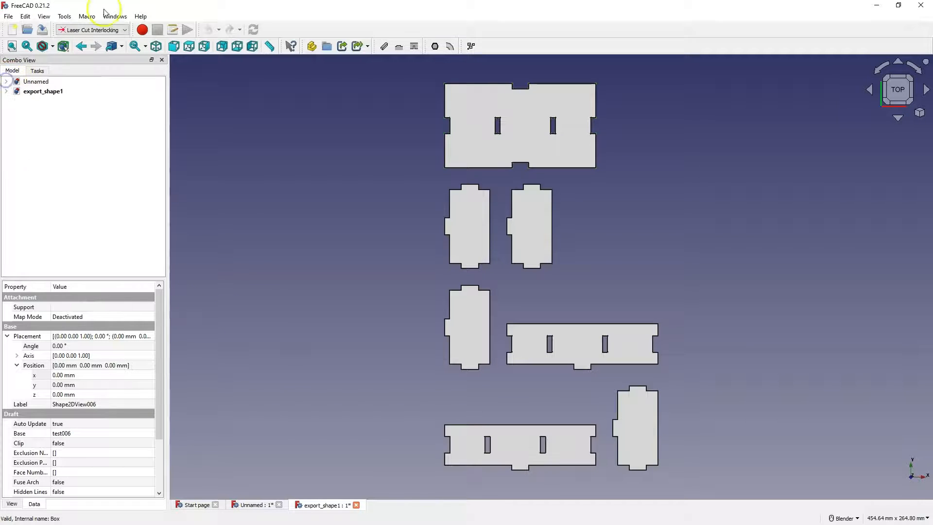
click(12, 29)
click(383, 46)
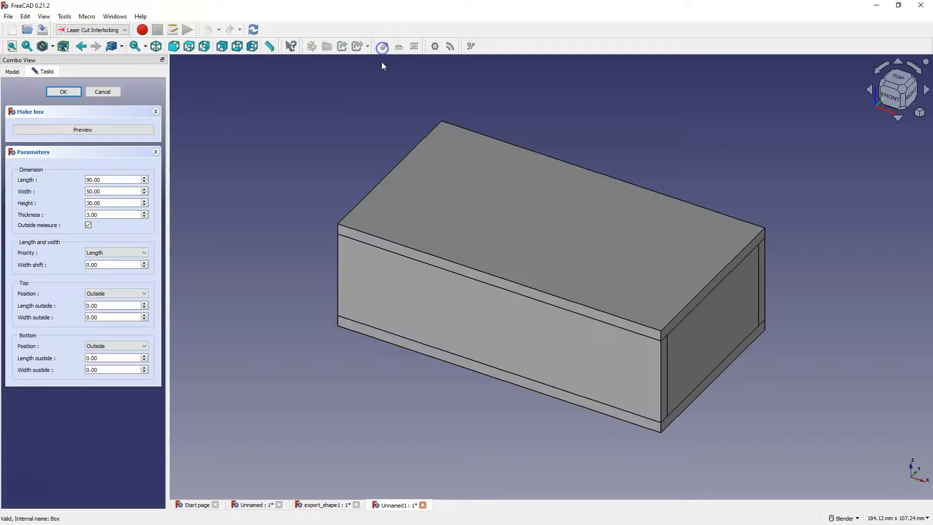
click(71, 94)
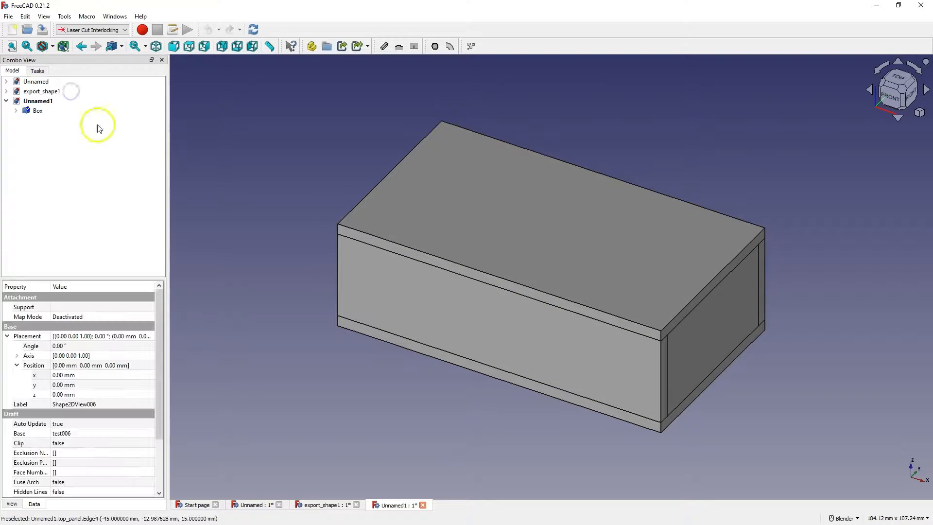
- Delete top_panel from the new box and accept the dependency warning
click(16, 110)
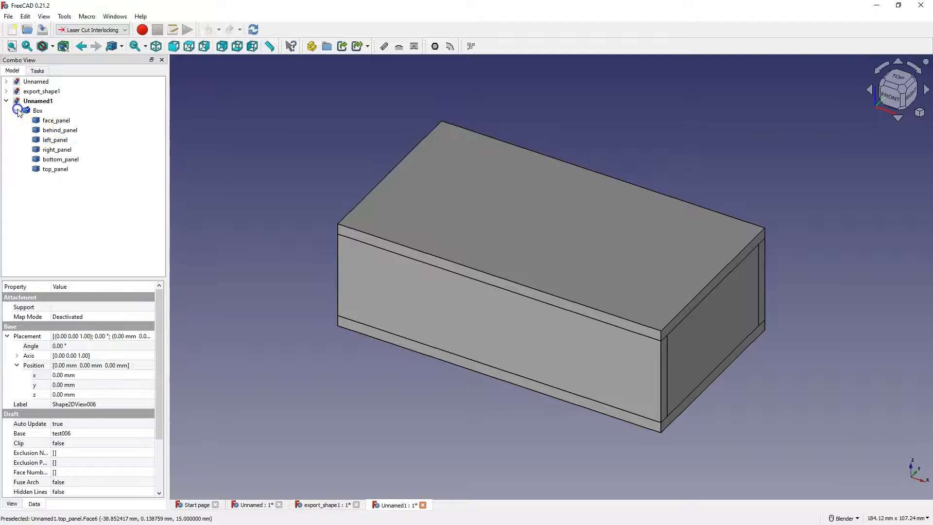
click(57, 168)
key(Delete)
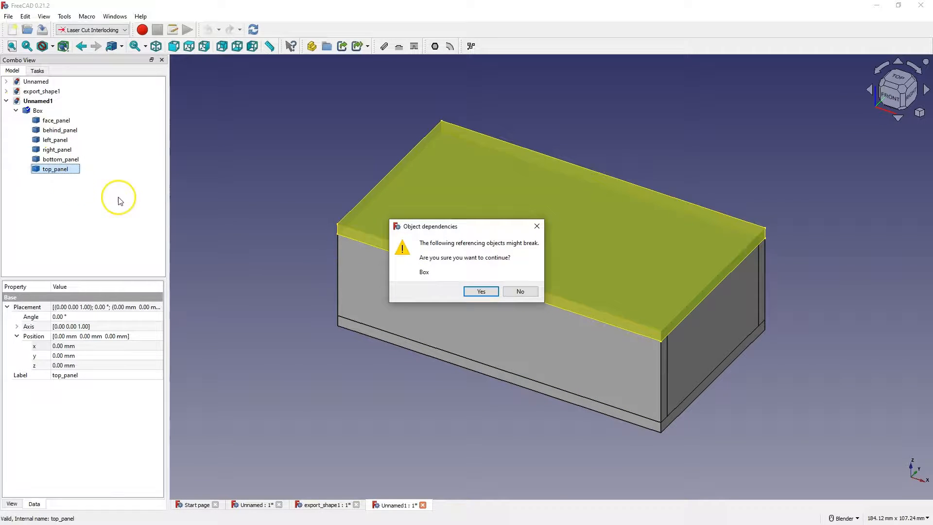
click(479, 289)
click(341, 97)
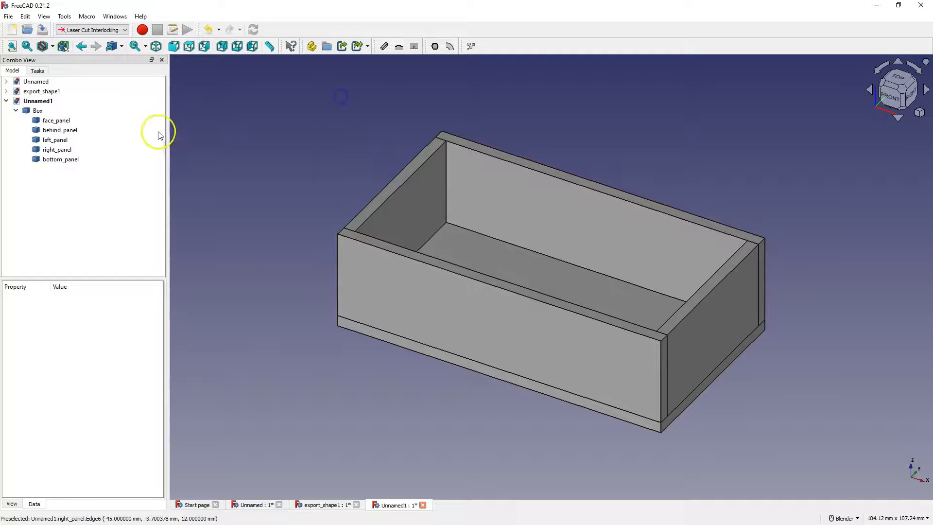
- Start the interlocking tab tool with all five remaining box panels added as parts
click(56, 121)
shift+click(58, 160)
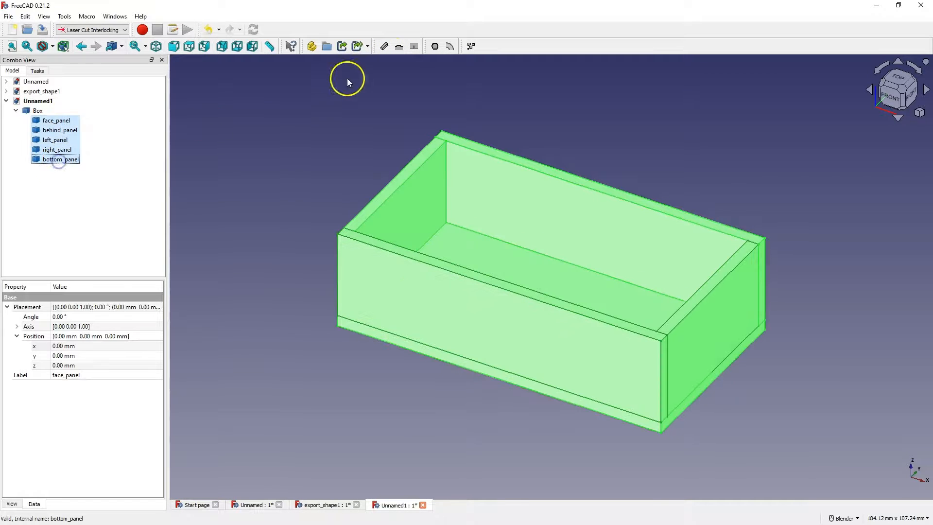
click(400, 47)
click(66, 150)
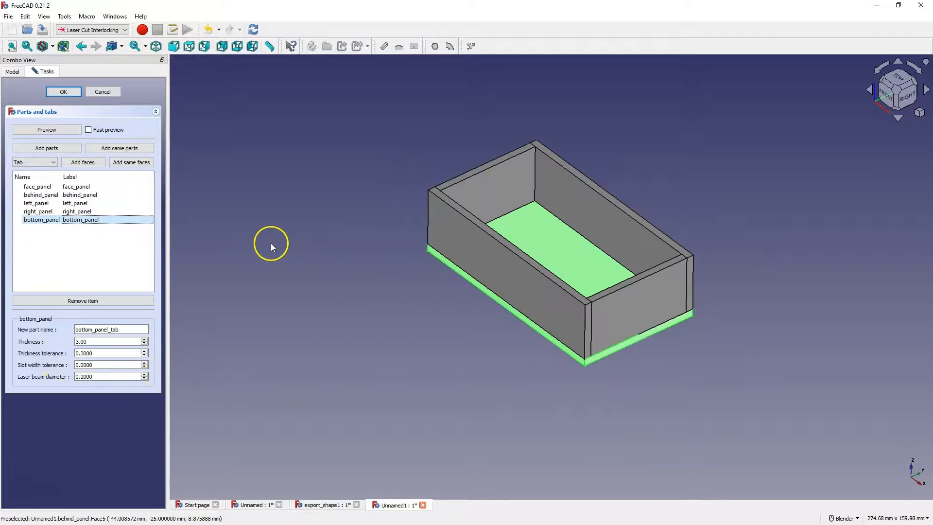
- Hide bottom_panel and add the bottom edge faces of face_panel and behind_panel as same-setting Tab faces
key(space)
middle_drag(510, 364, 539, 269)
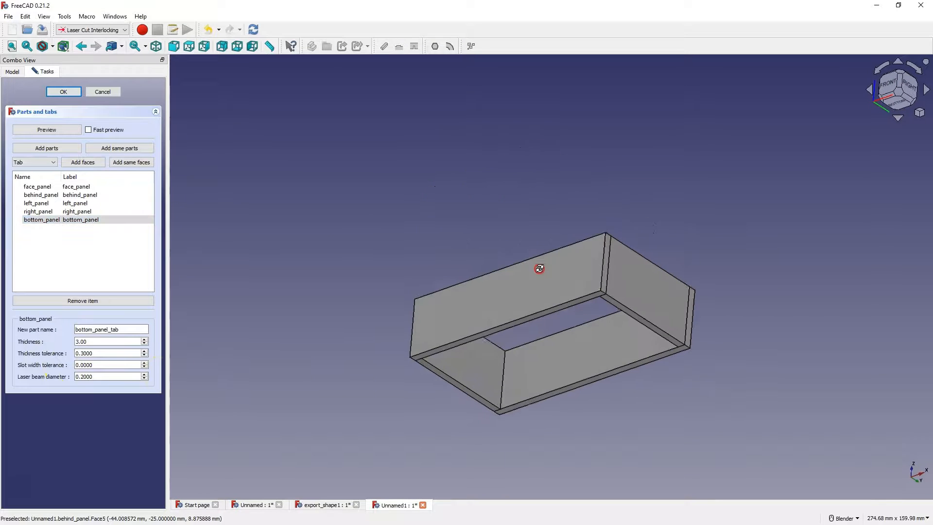
click(509, 326)
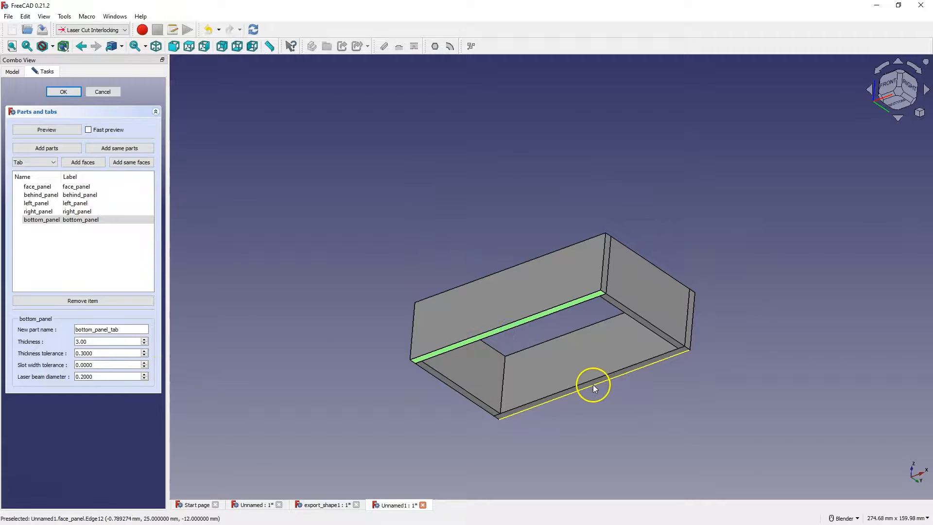
click(591, 384)
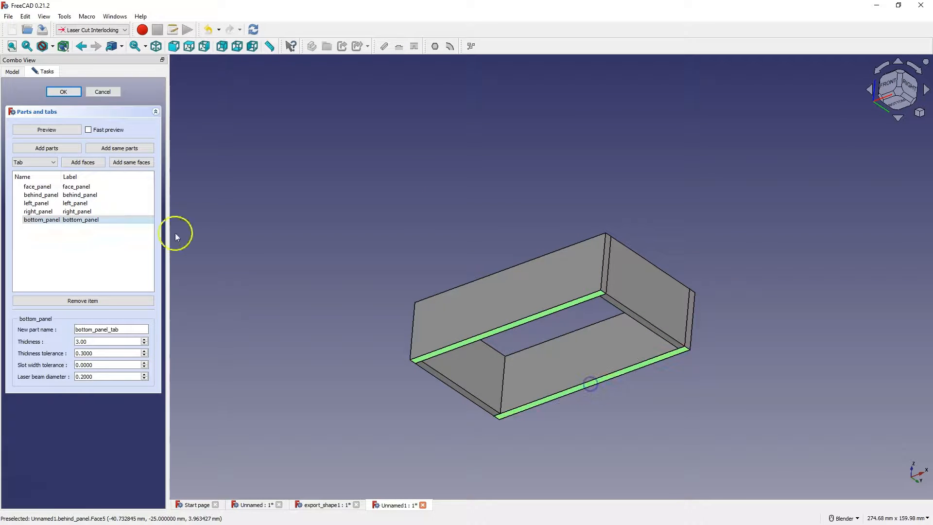
click(121, 166)
- Set the long bottom edges to 5 tabs with a width of 5 mm and preview the resulting joints
click(139, 347)
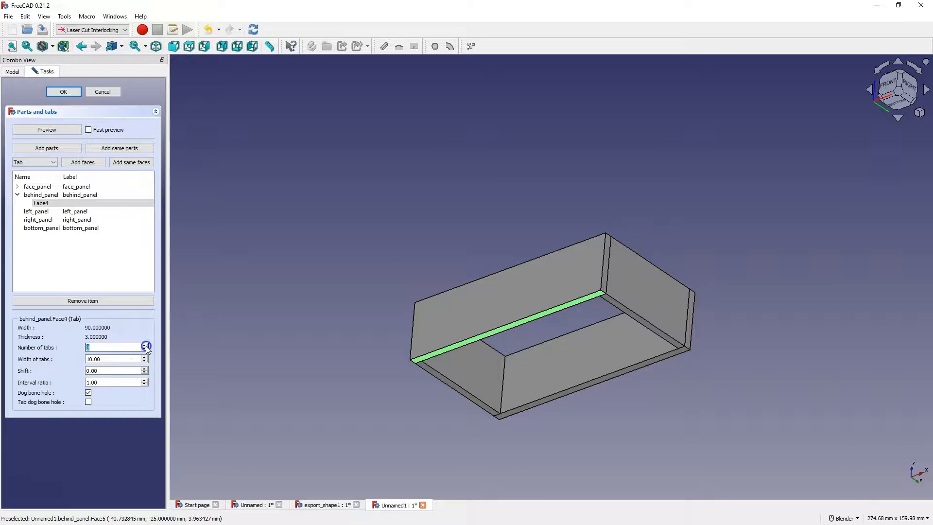
click(108, 360)
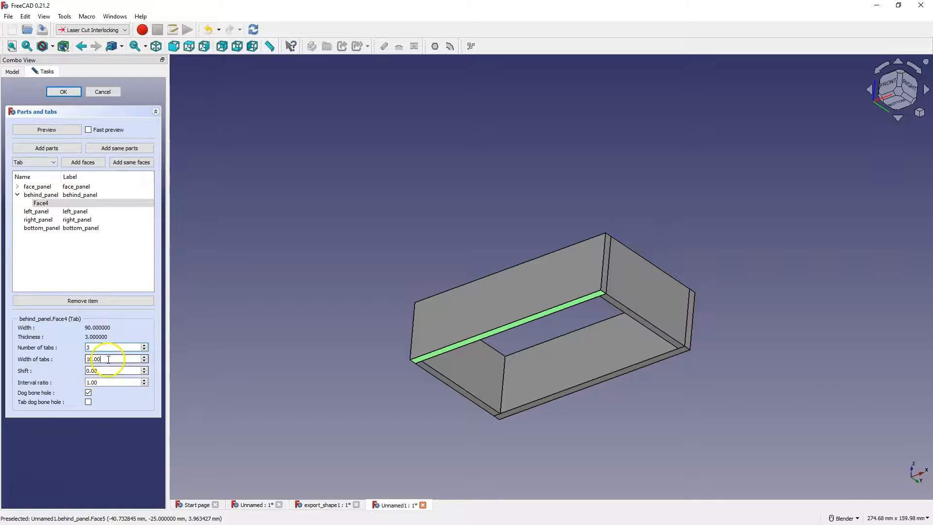
click(144, 361)
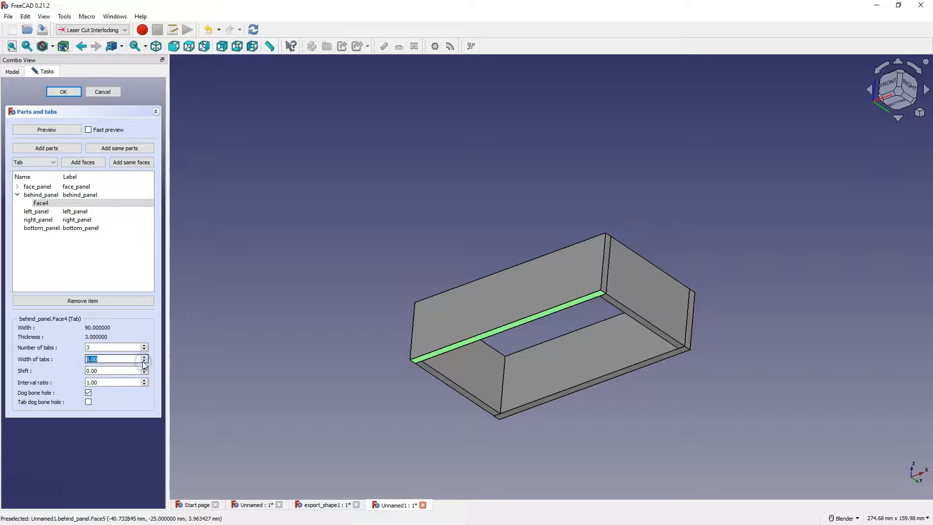
click(146, 345)
click(146, 345)
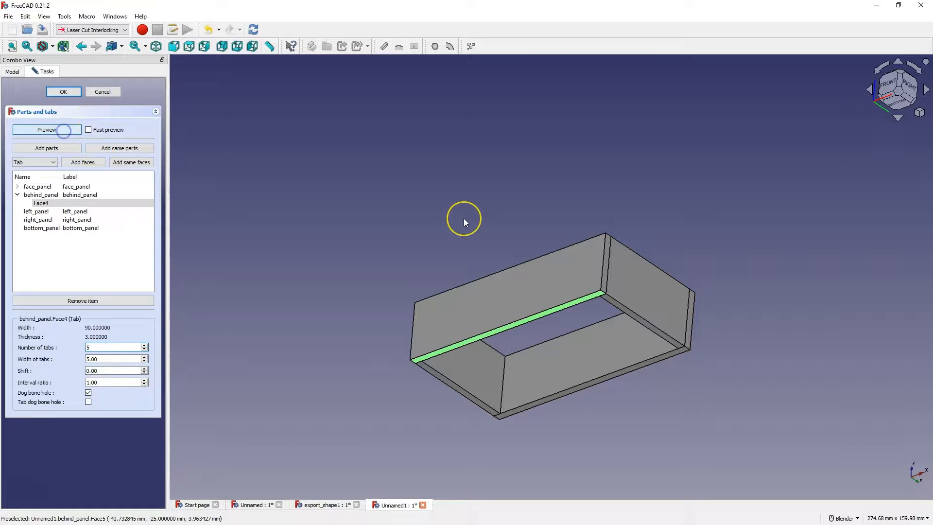
middle_drag(522, 303, 508, 176)
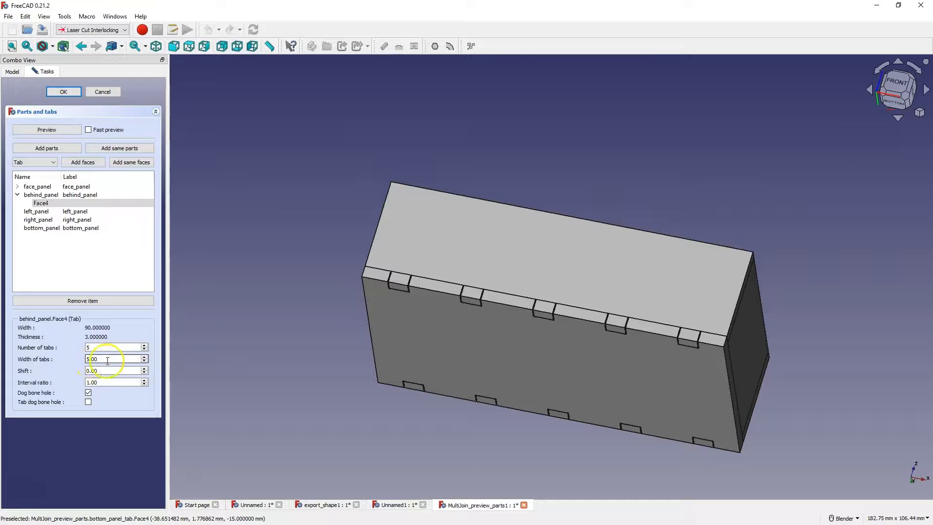
middle_drag(410, 231, 371, 298)
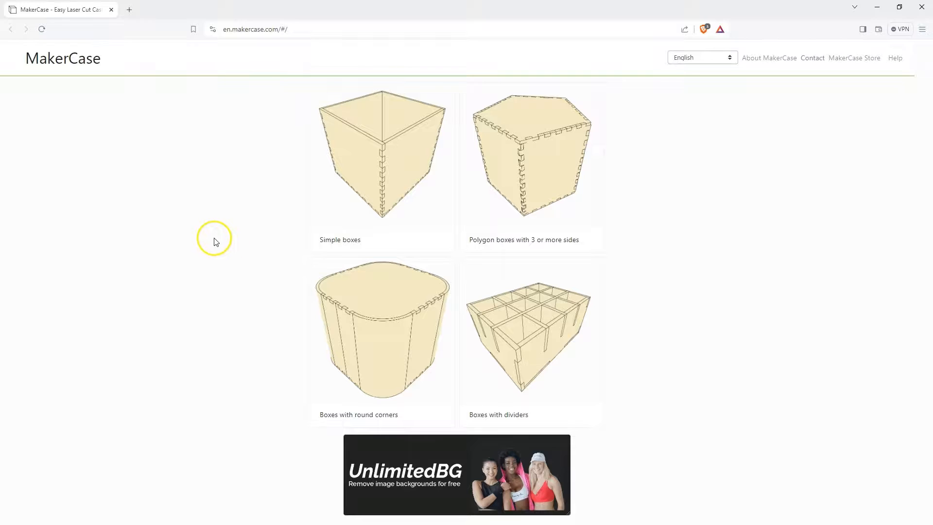
- Switch to MakerCase in the browser, open the simple box generator and set its units to millimeters
click(384, 157)
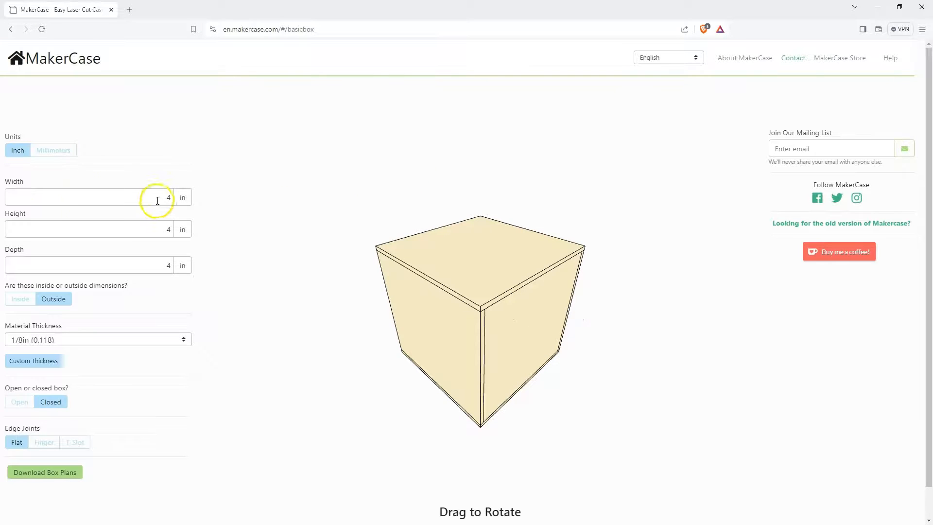
click(49, 150)
click(140, 200)
drag(140, 199, 183, 200)
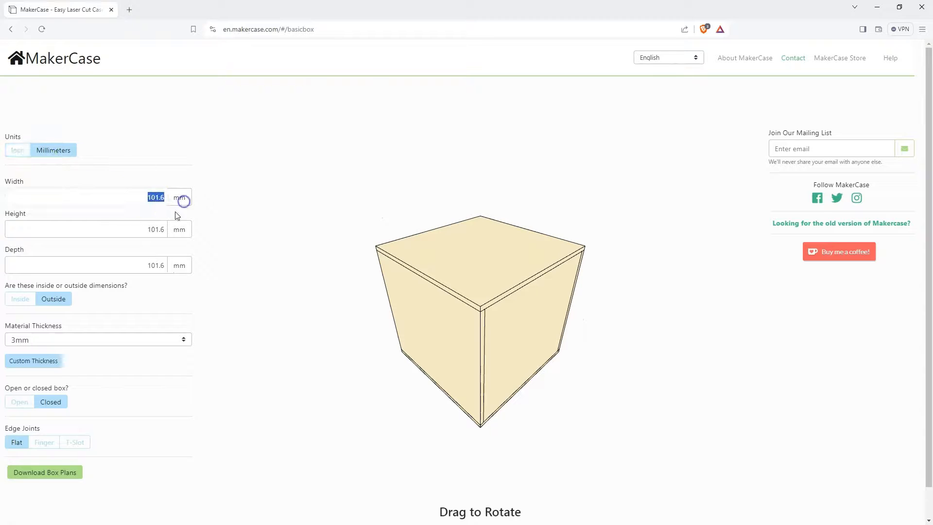
click(152, 229)
click(147, 259)
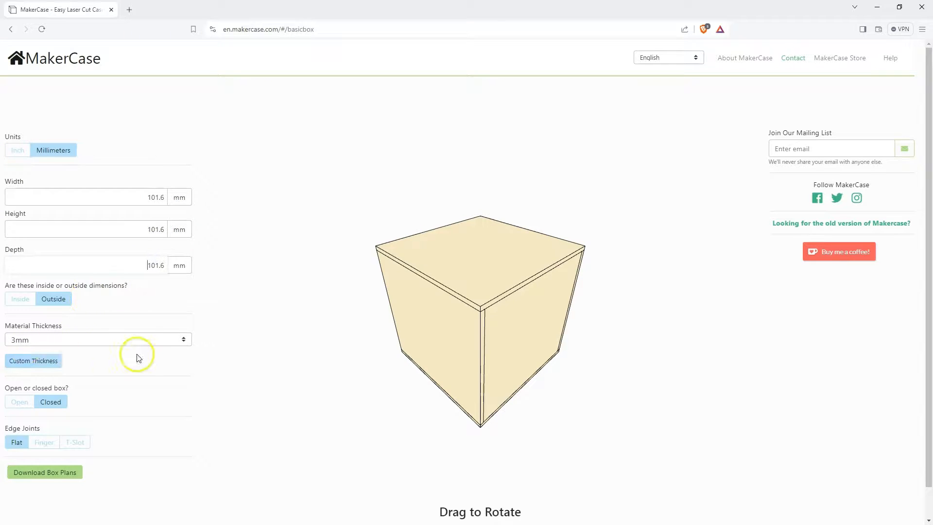
scroll(155, 348, down, 1)
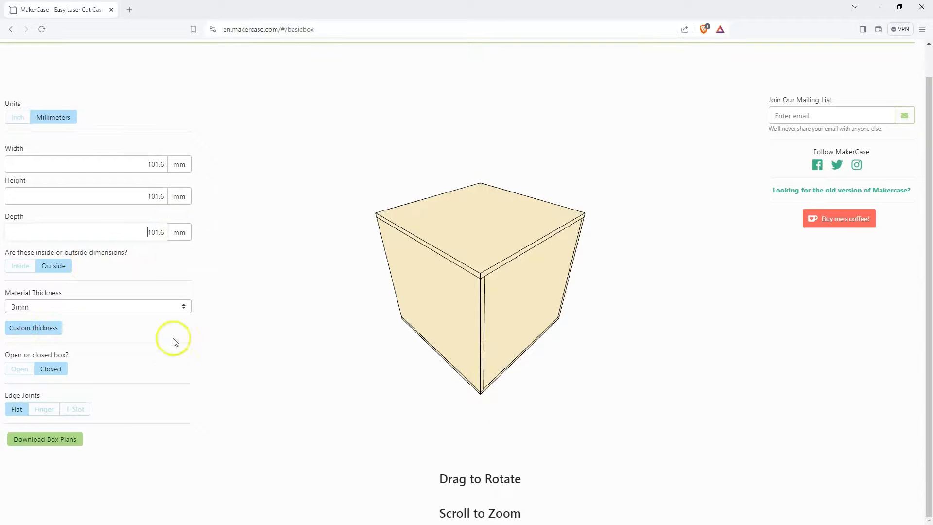
- Set the box's edge joints to Finger with a finger size of 8.625
click(75, 414)
click(45, 412)
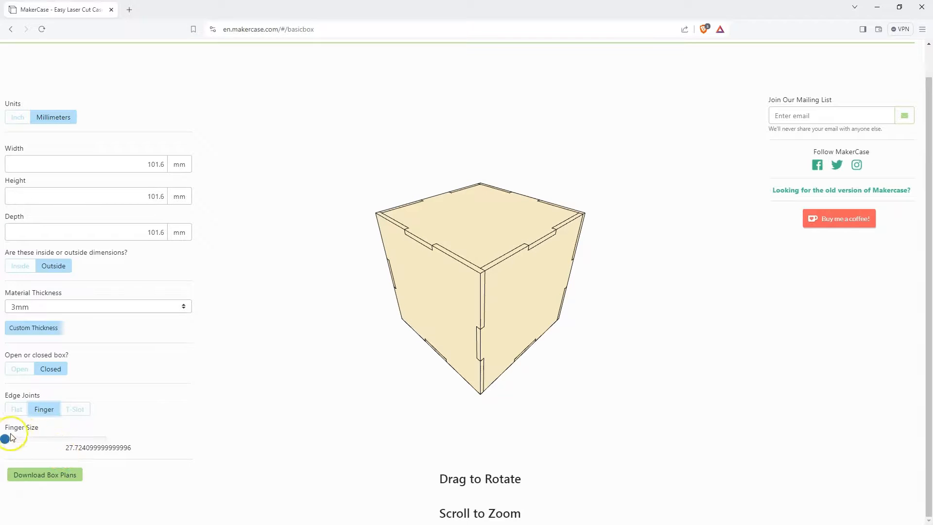
mouse_move(6, 439)
mouse_down()
mouse_move(30, 440)
mouse_move(12, 445)
mouse_up()
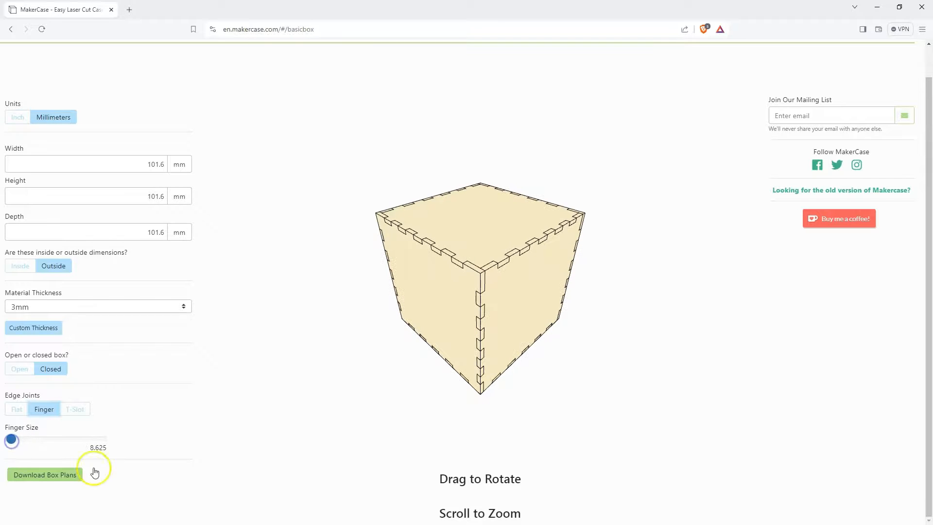
- Make the box open and set its outside dimensions to 150 mm width, 50 mm height and 50 mm depth
click(27, 368)
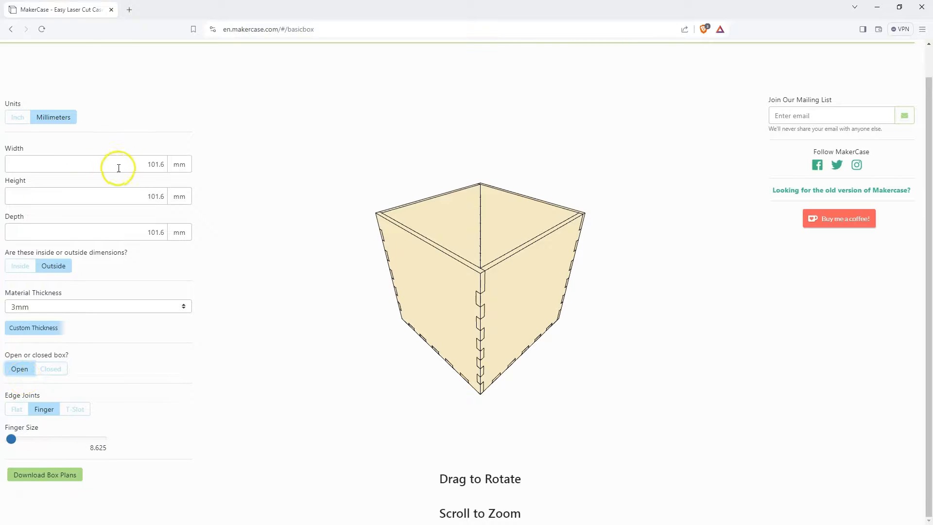
drag(138, 165, 176, 167)
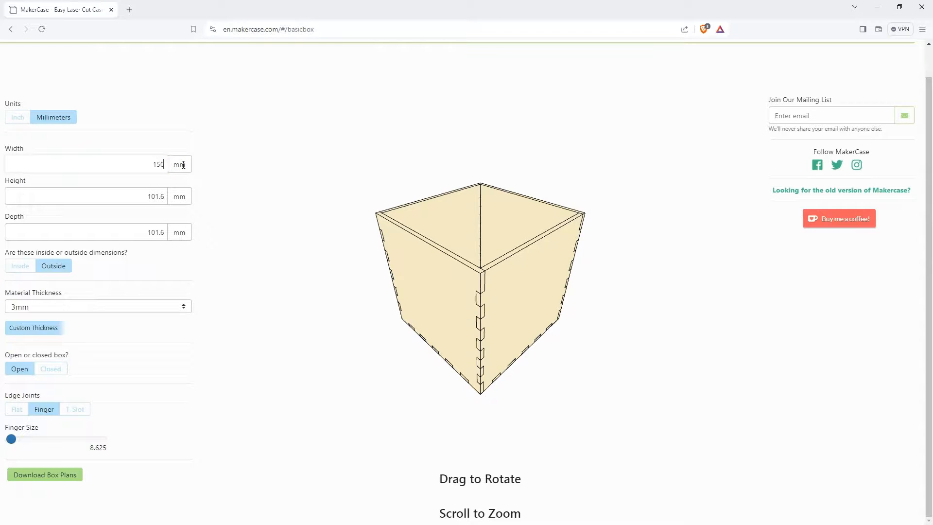
click(147, 194)
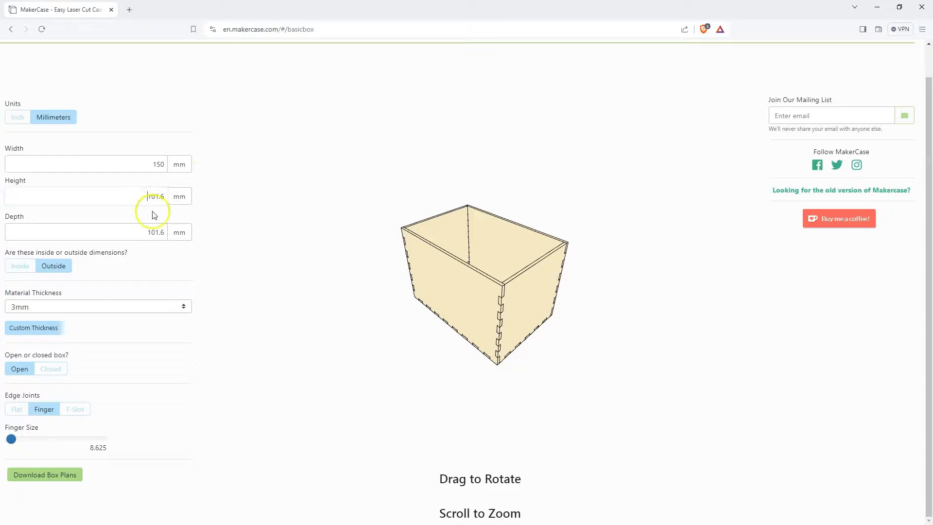
drag(142, 233, 174, 236)
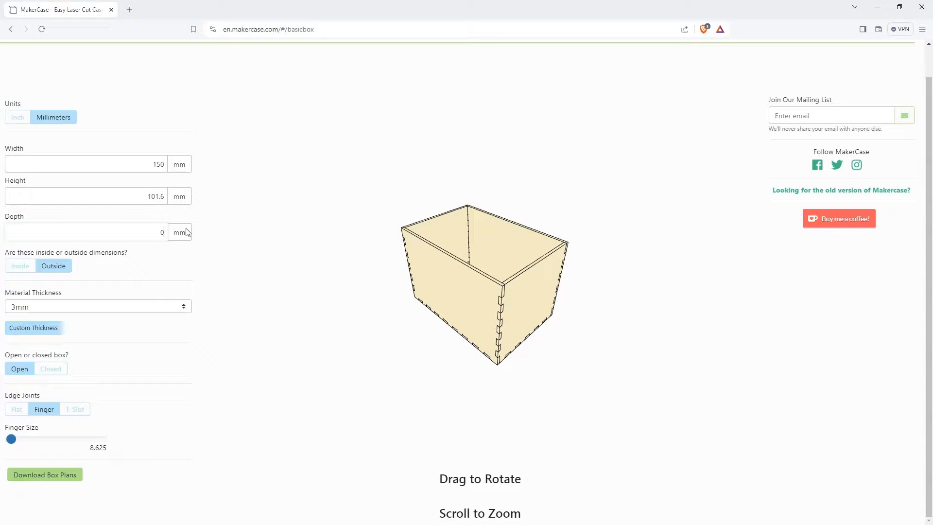
click(140, 194)
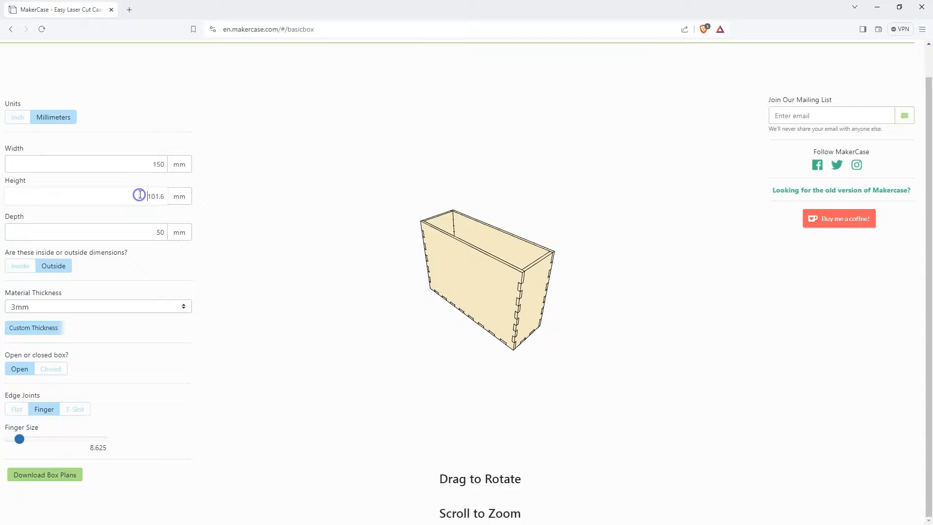
drag(144, 196, 165, 198)
text(50)
click(140, 162)
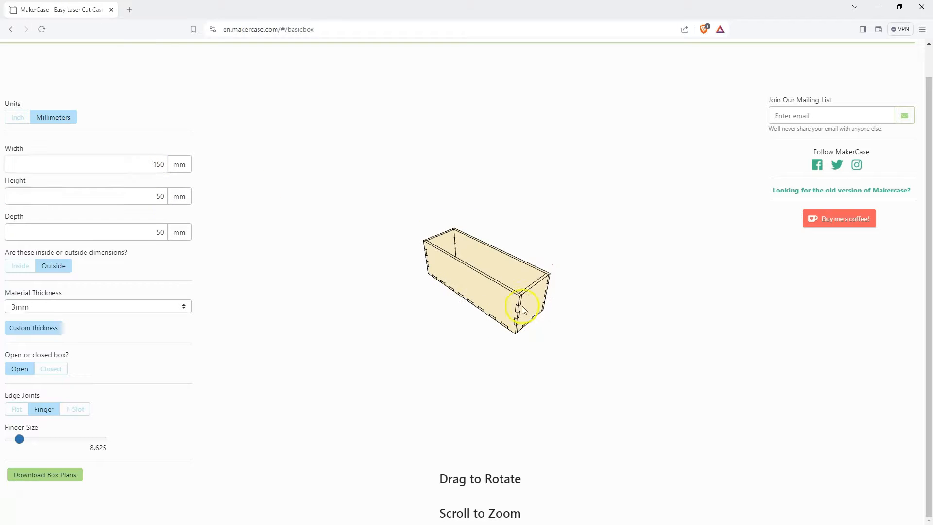
click(139, 159)
- In the box plans' download options, try Kerf cut compensation, switch to Corner Compensation and open the router bit diameter for editing
click(65, 475)
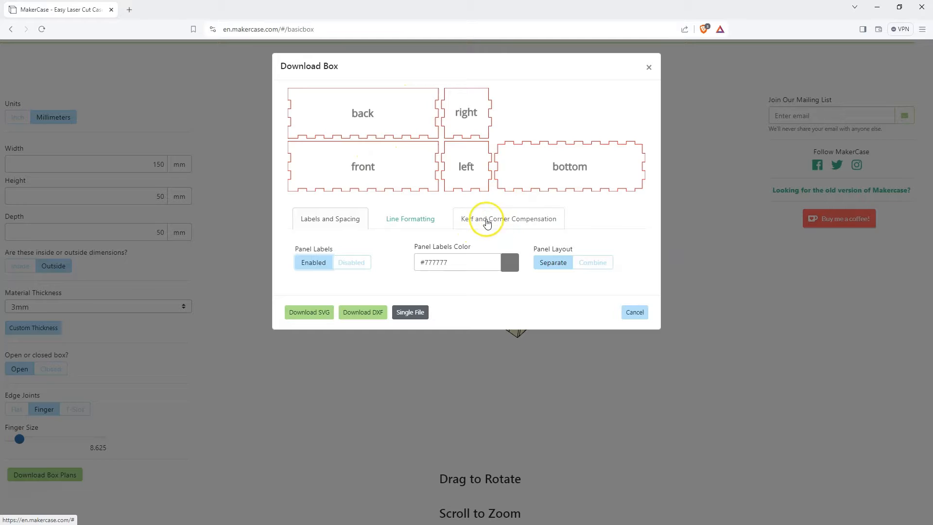
click(508, 224)
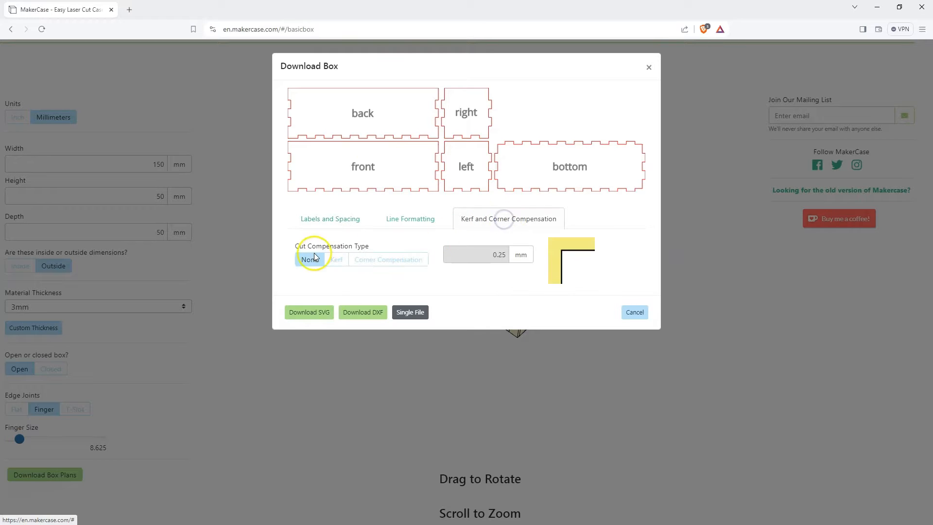
click(336, 260)
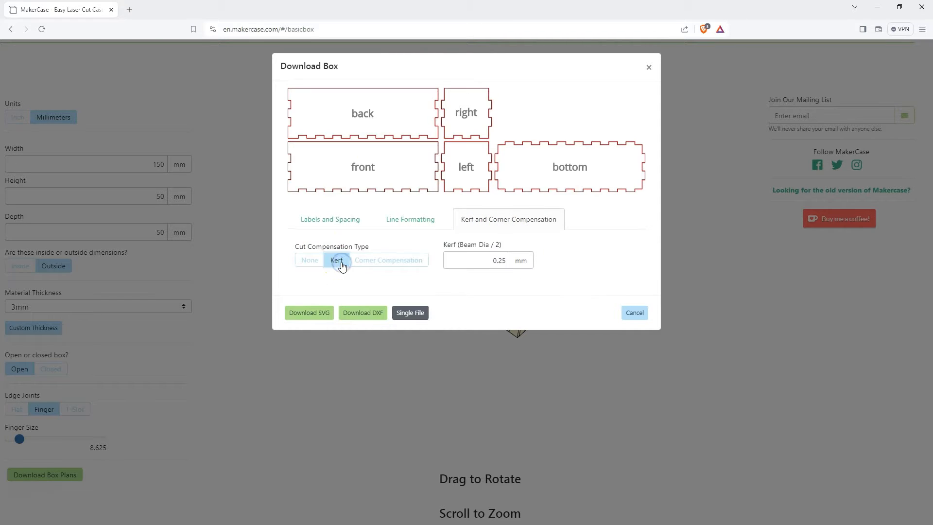
click(381, 261)
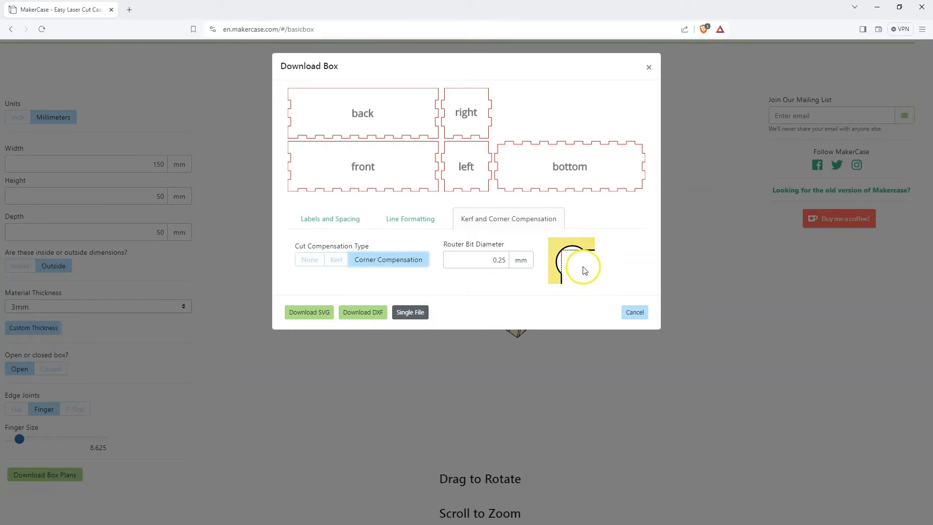
double_click(511, 265)
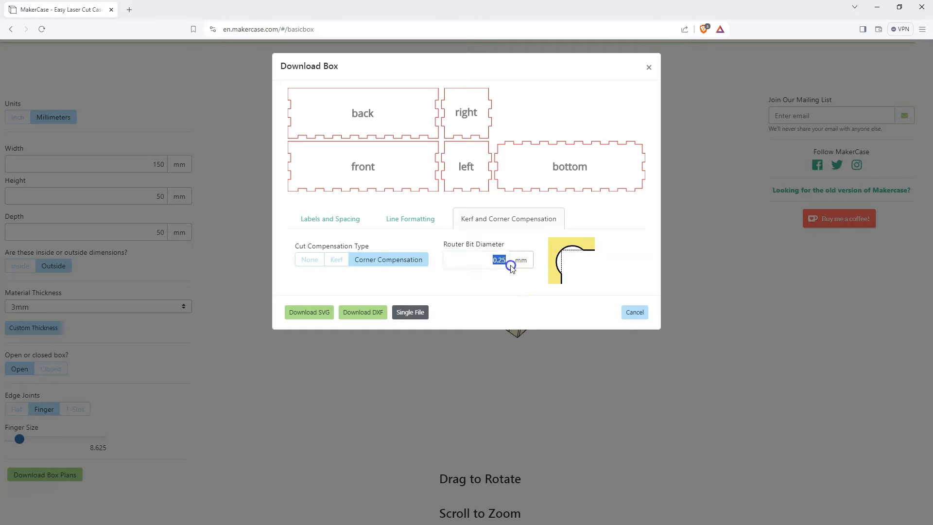